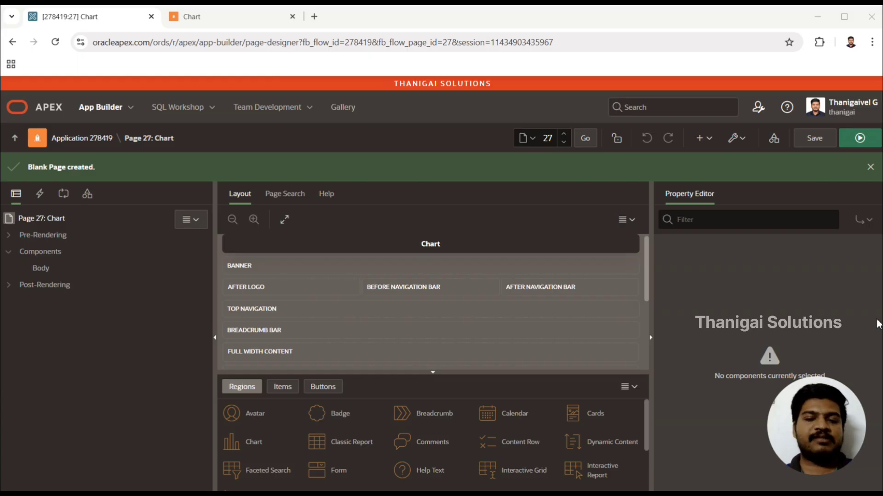
Step: Create a new region under the page's Body and name it Bar Chart
right_click(34, 272)
right_click(36, 273)
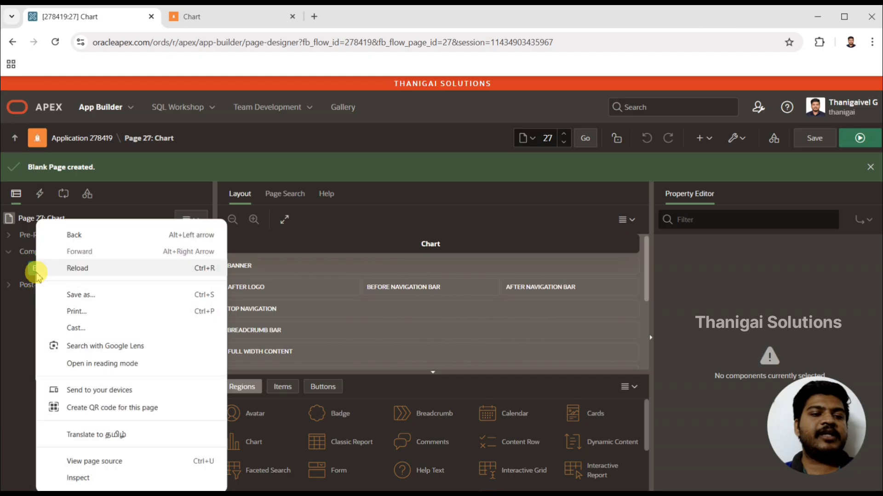
right_click(35, 272)
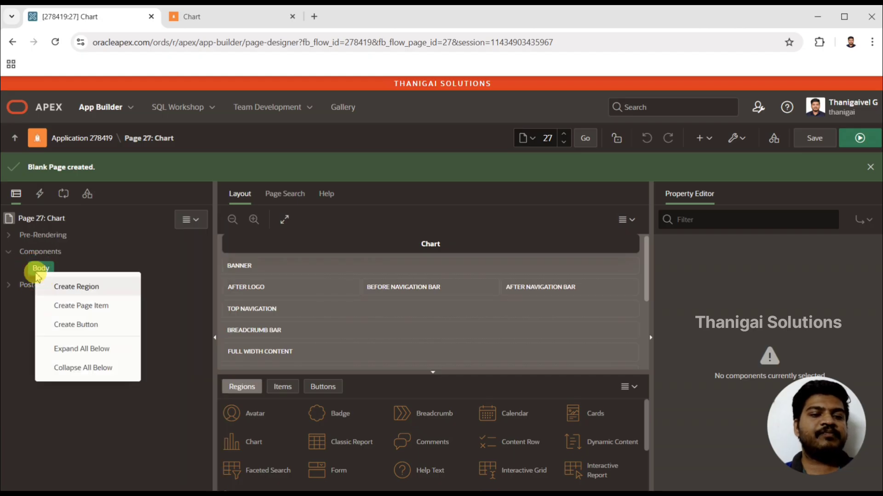
click(90, 290)
double_click(759, 271)
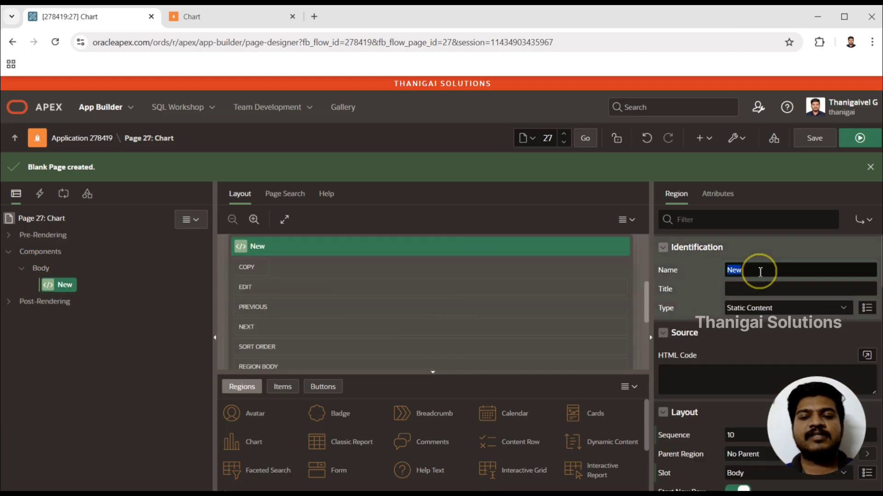
text(Bar Chart)
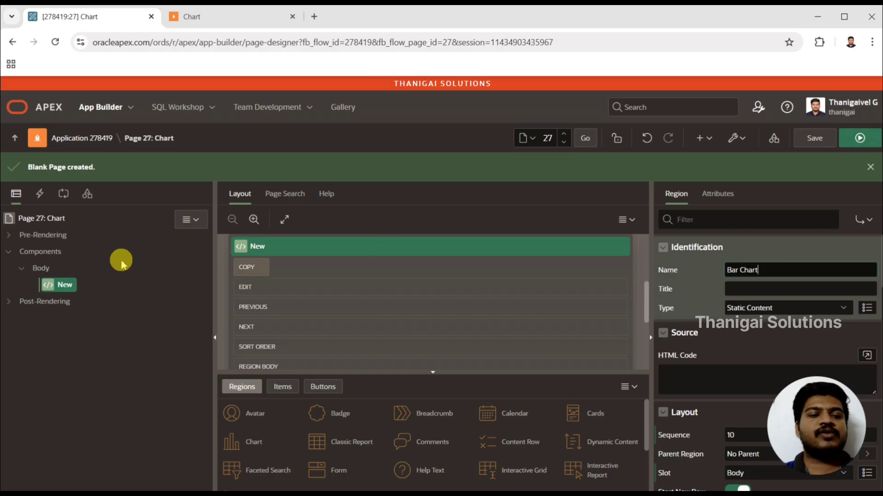
click(60, 289)
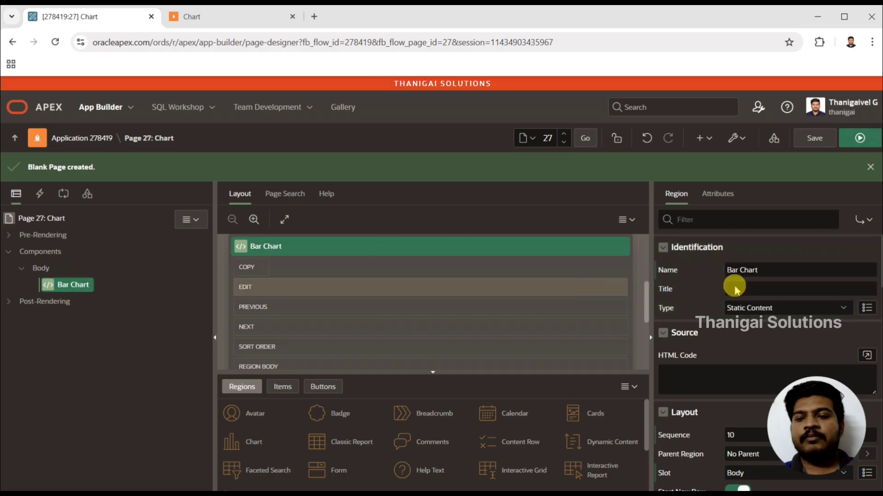
Step: Change the Bar Chart region's type to Chart
click(784, 317)
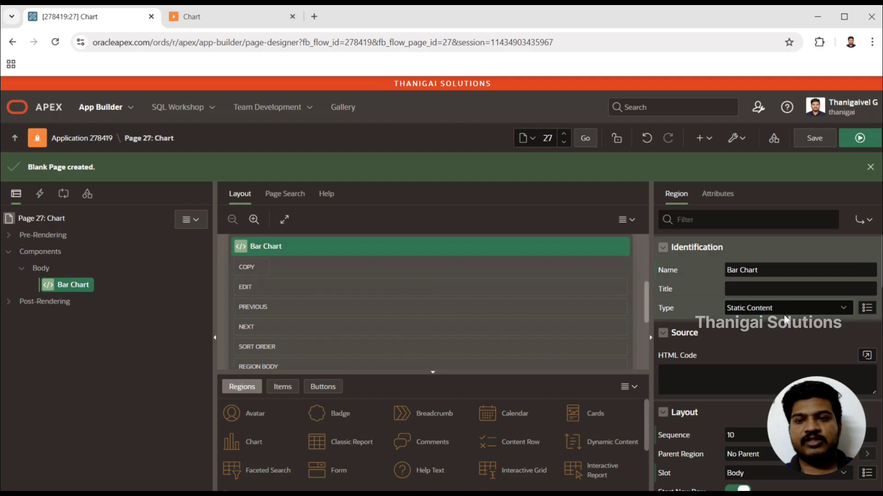
key(c)
click(785, 317)
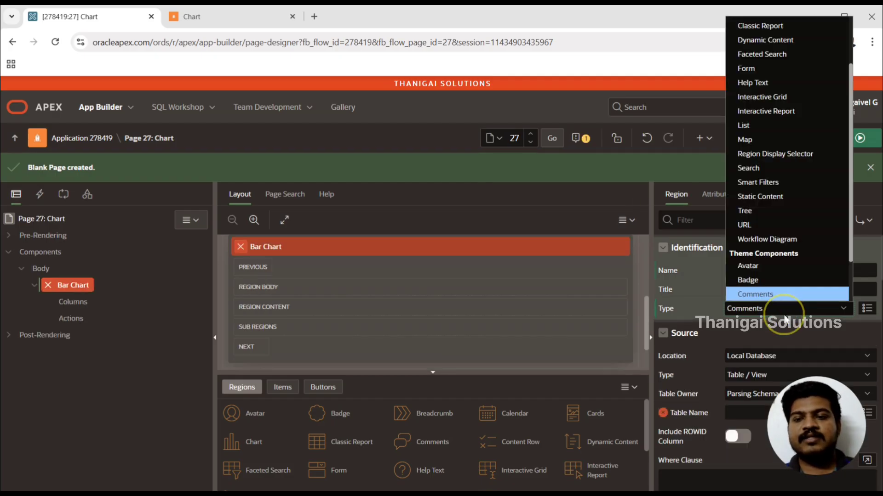
key(c)
key(c)
key(c)
key(c)
key(c)
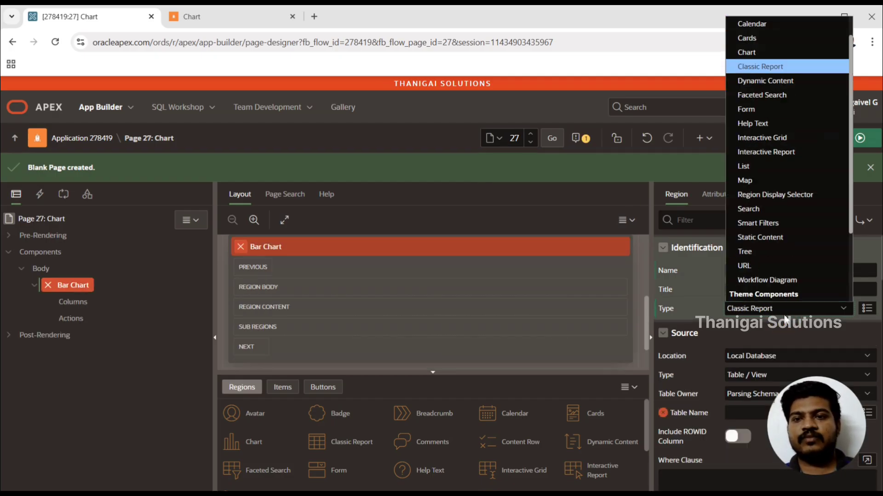
key(Up)
key(Return)
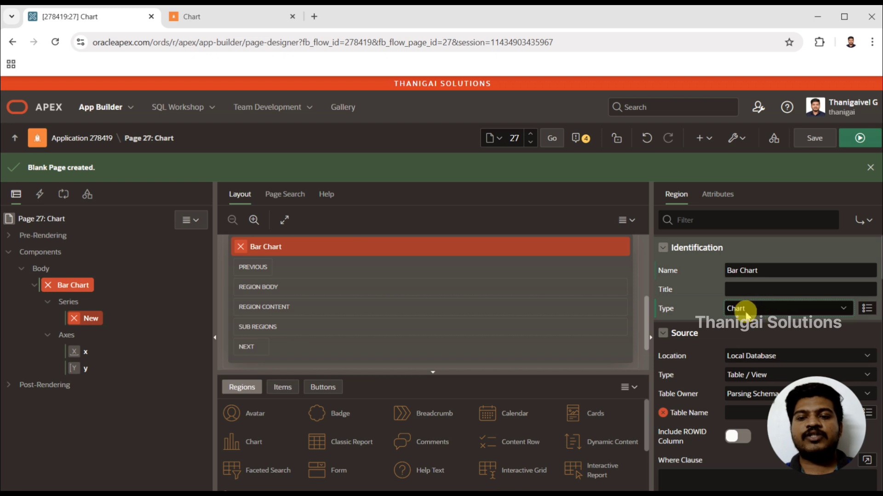
Step: Inspect the chart's x axis, its default series and the options for creating further series
click(76, 353)
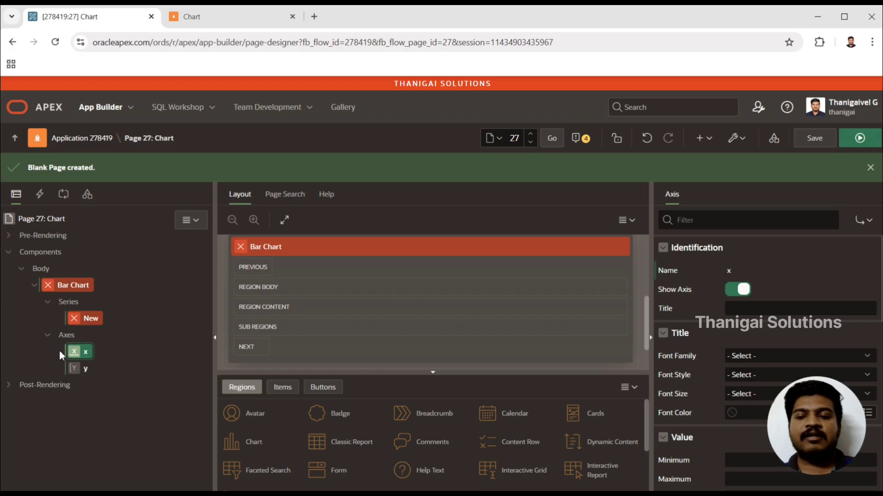
click(88, 318)
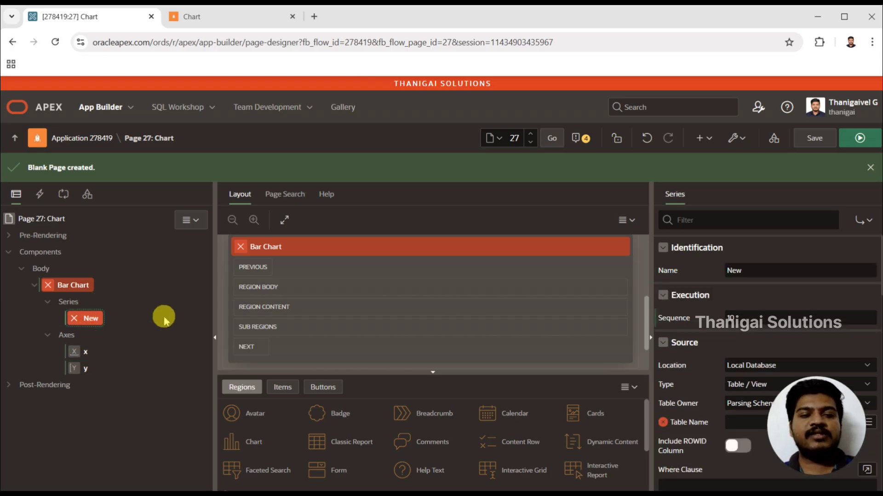
click(87, 320)
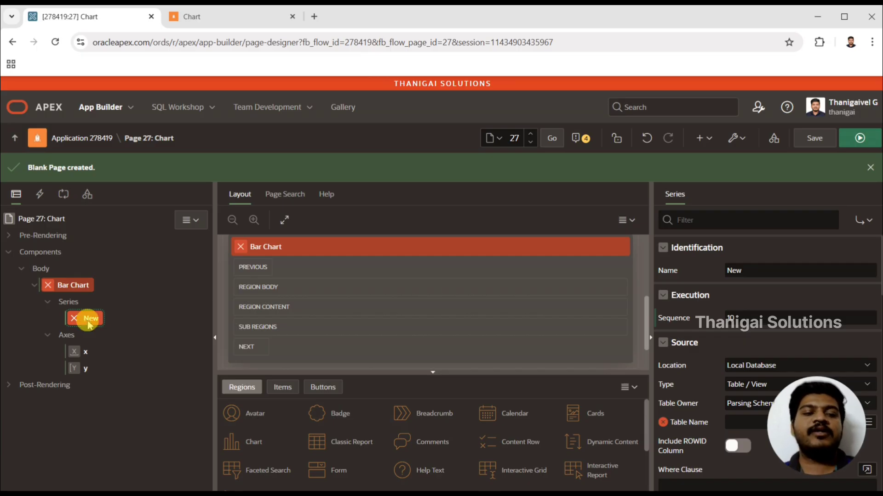
click(79, 311)
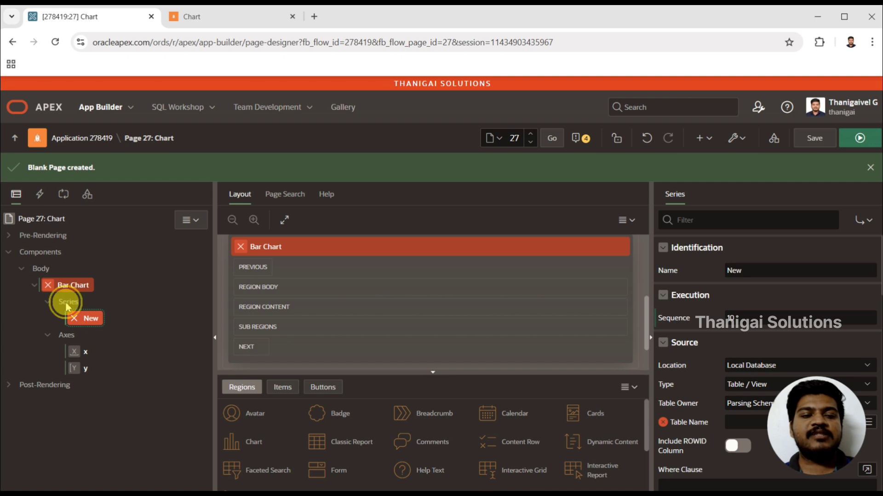
right_click(67, 302)
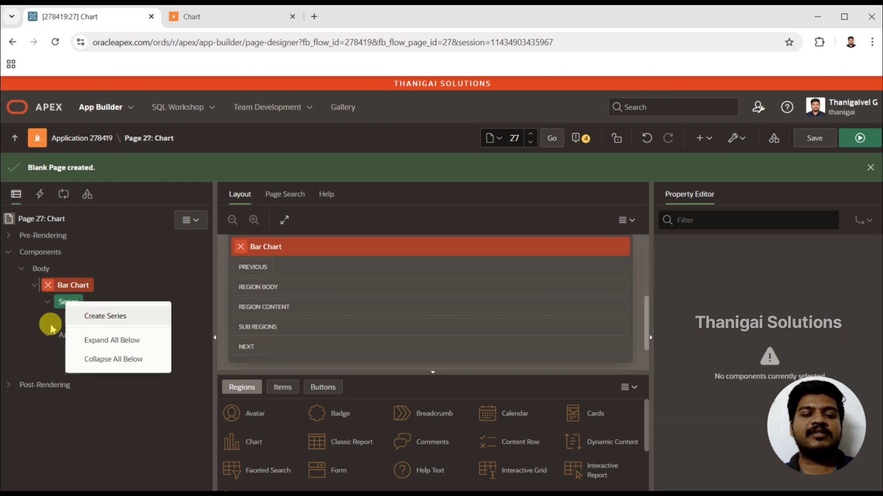
Step: Set the source type of the chart's New series to SQL Query
click(95, 317)
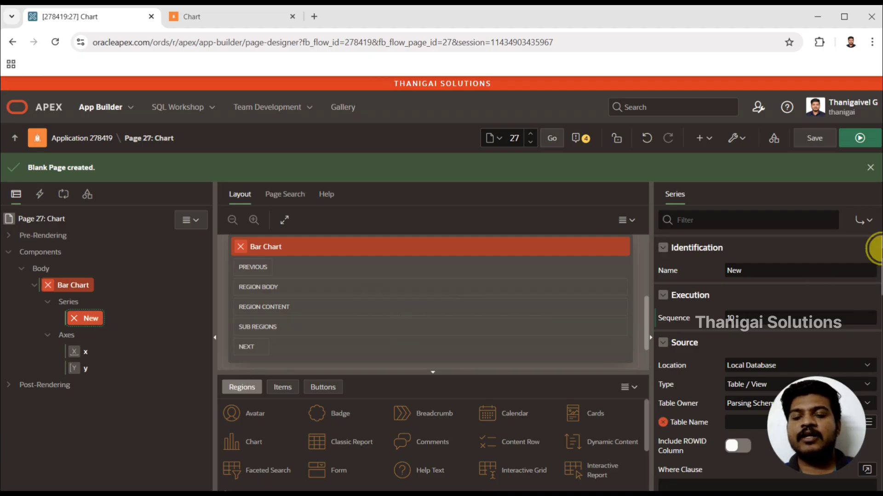
scroll(871, 266, down, 2)
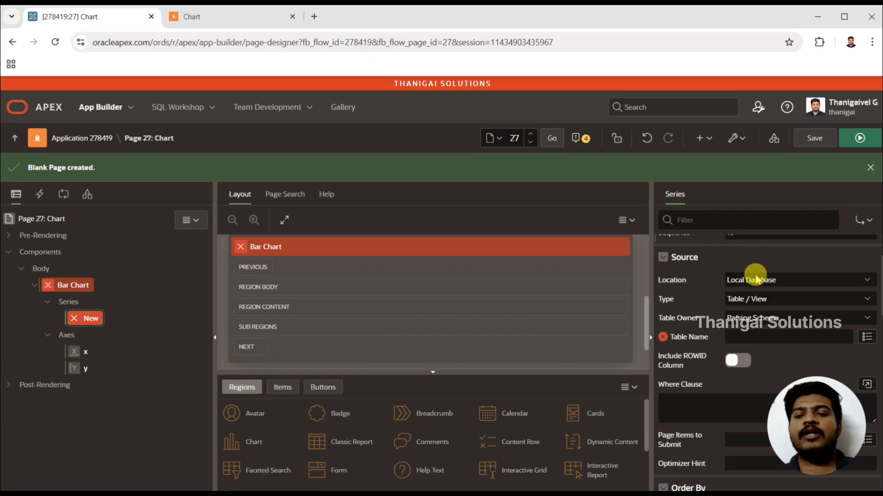
click(754, 300)
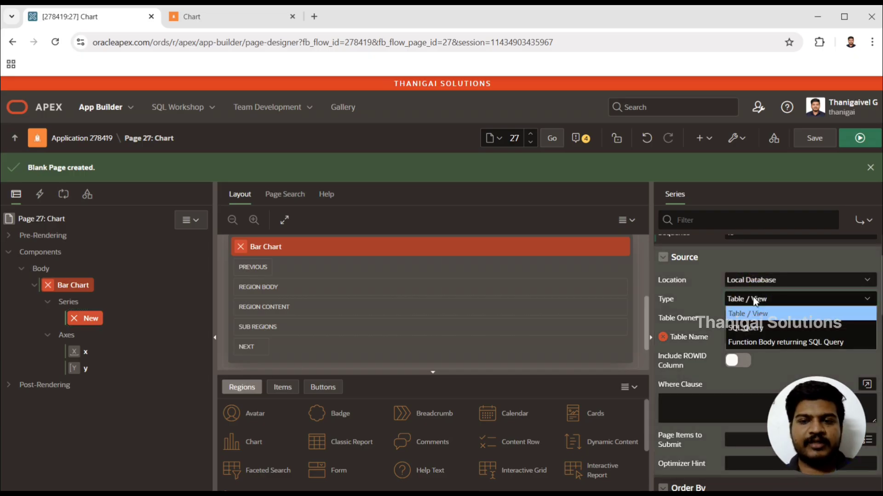
click(751, 331)
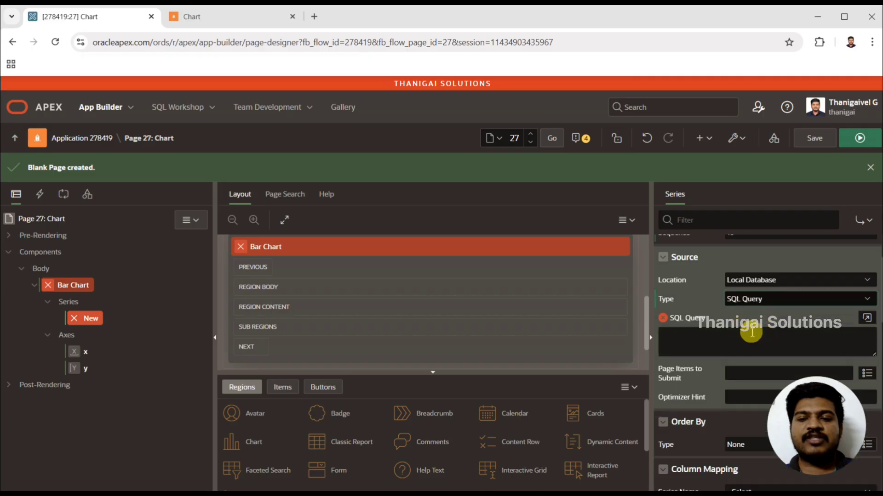
Step: Copy the Human Resource union query for grades 2-4 through 15-16 from Notepad into the series' SQL query and apply it
click(868, 318)
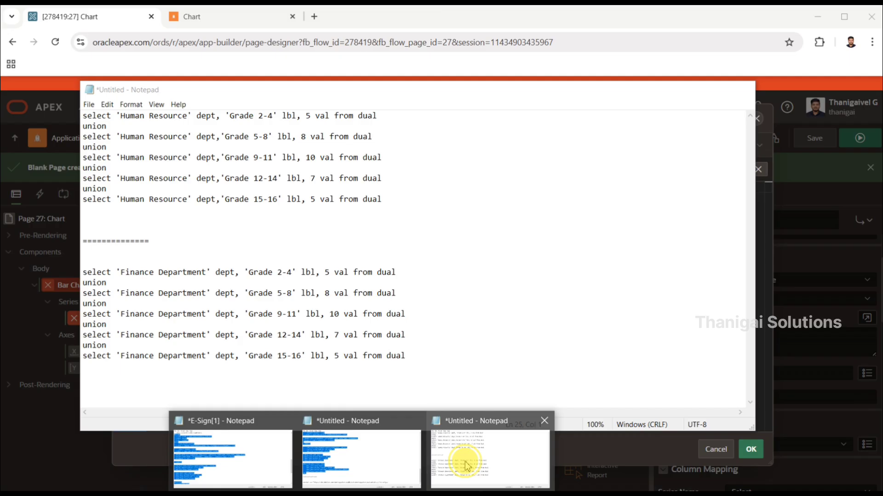
click(465, 453)
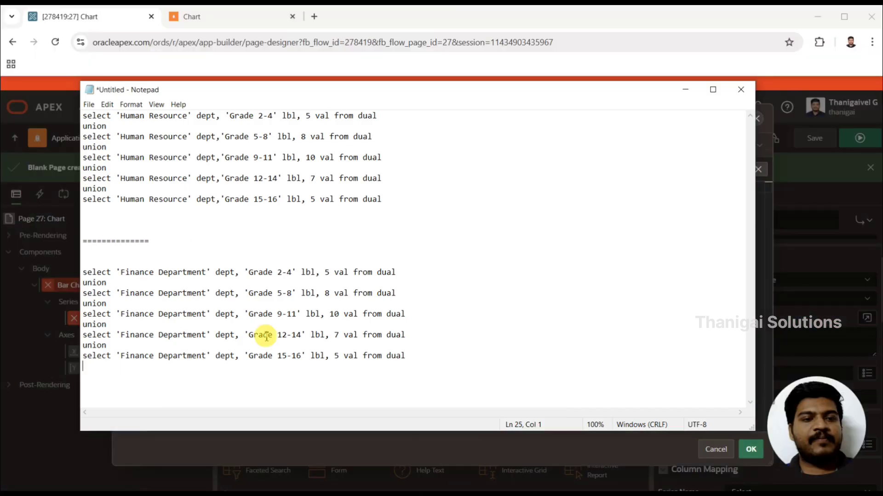
click(176, 235)
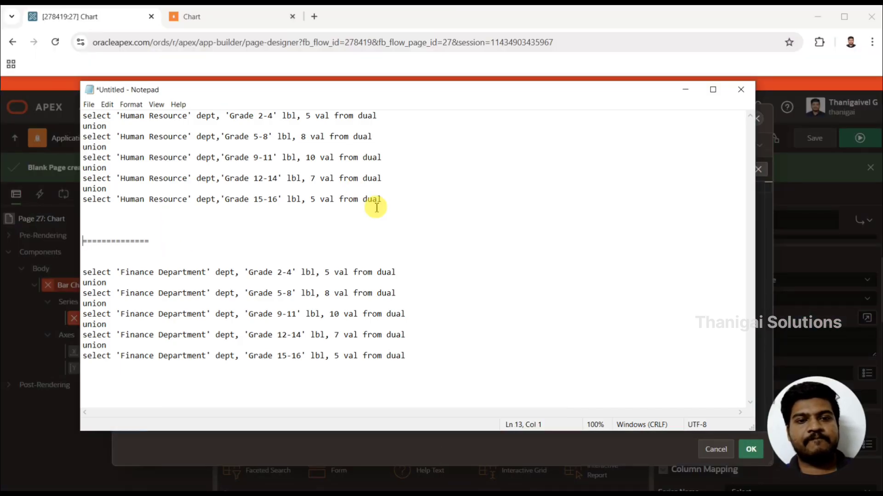
drag(398, 202, 28, 29)
key(ctrl+c)
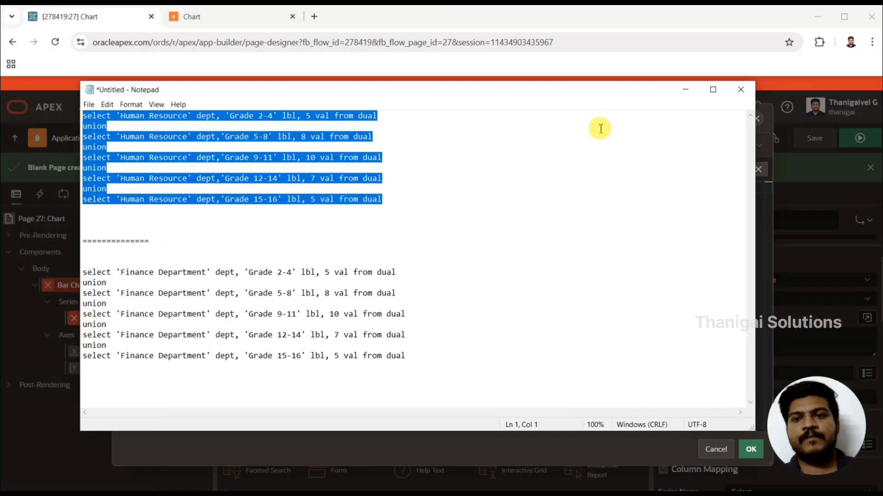
click(685, 89)
key(ctrl+v)
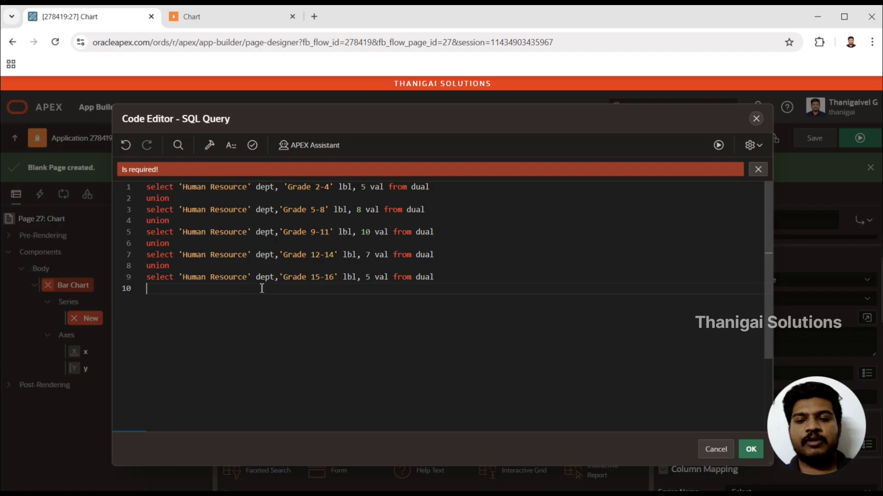
double_click(307, 187)
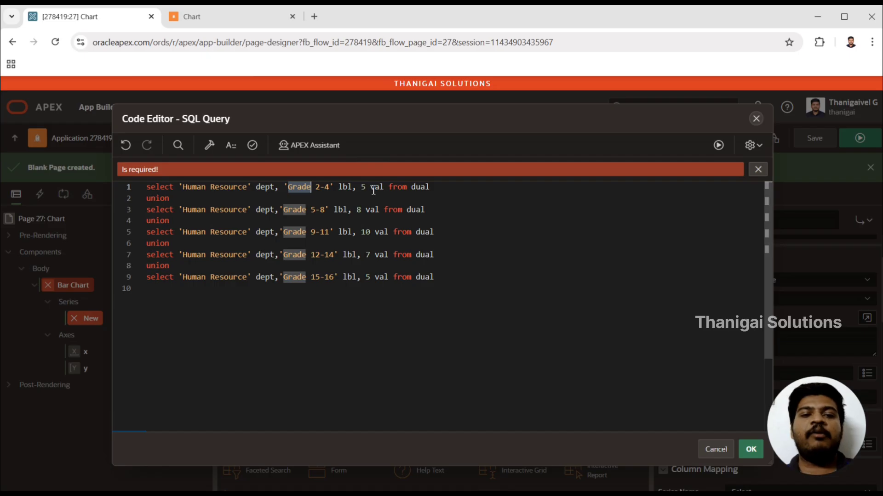
drag(471, 269, 118, 182)
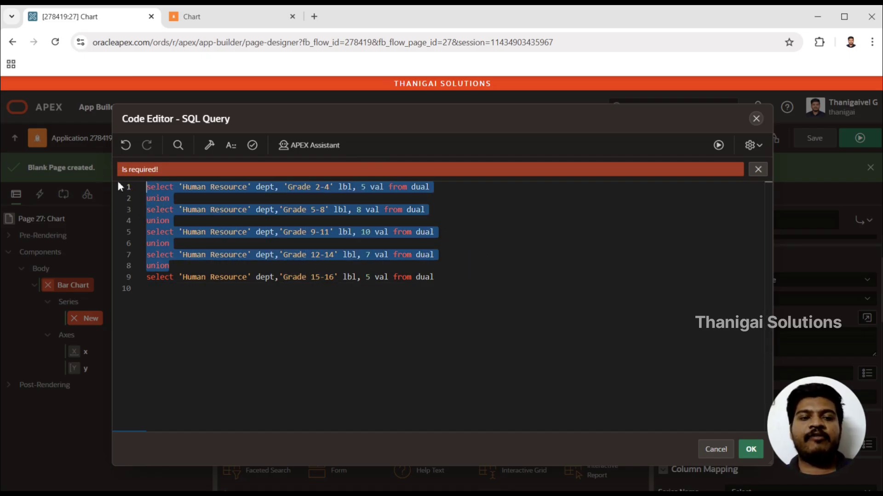
click(510, 300)
key(ctrl+a)
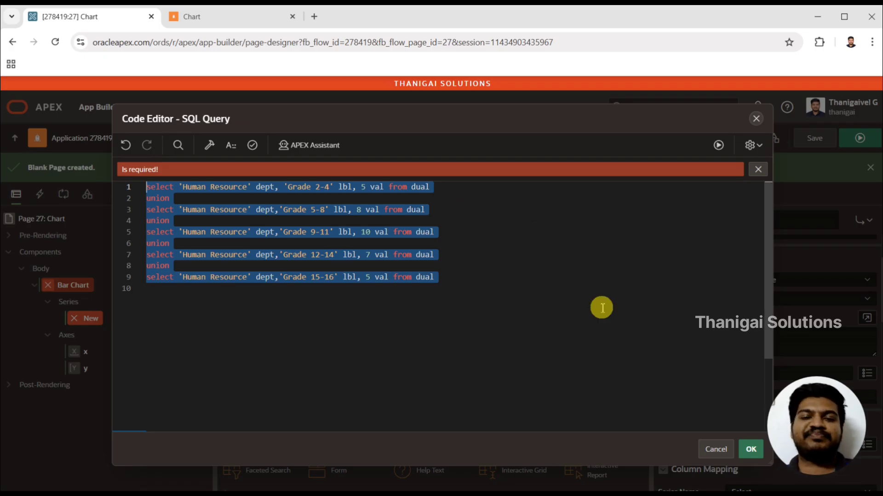
click(751, 451)
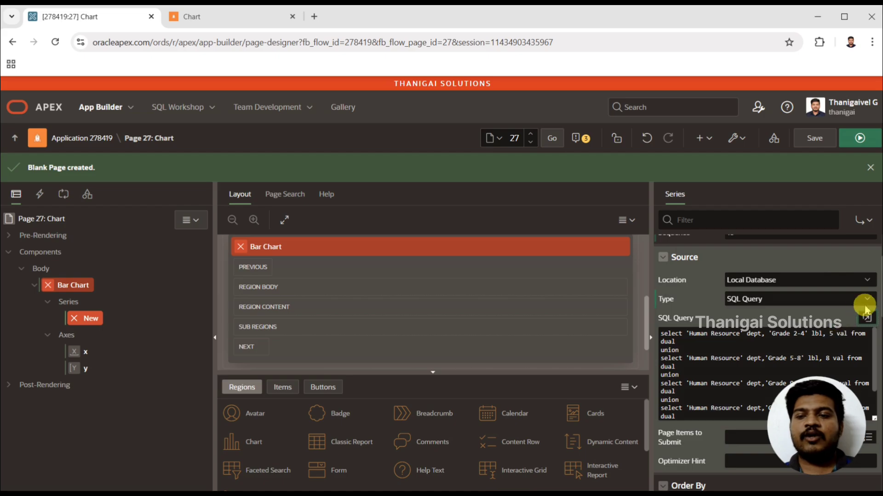
Step: Map the series columns with Series Name as DEPT, Label as LBL and Value as VAL
drag(877, 279, 876, 345)
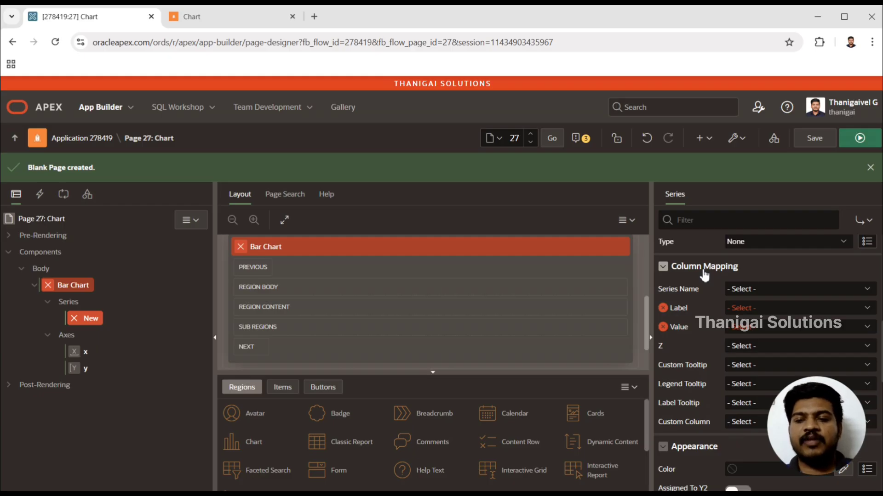
click(732, 312)
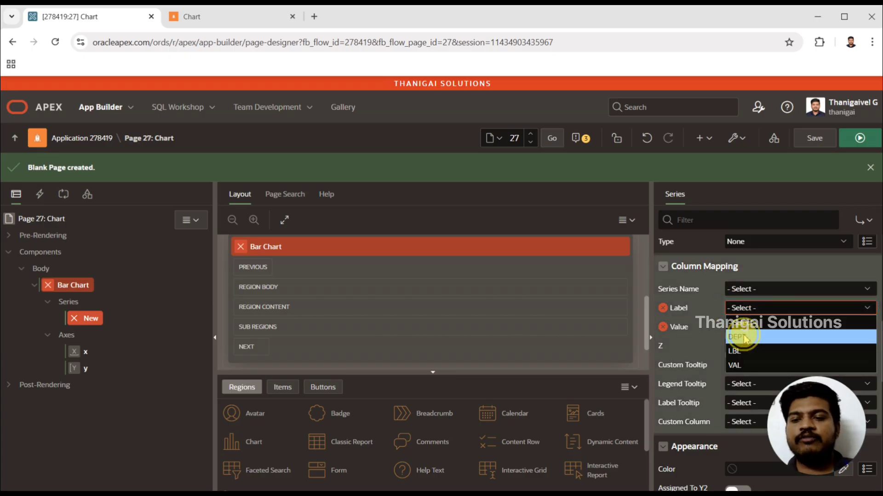
click(745, 338)
click(738, 307)
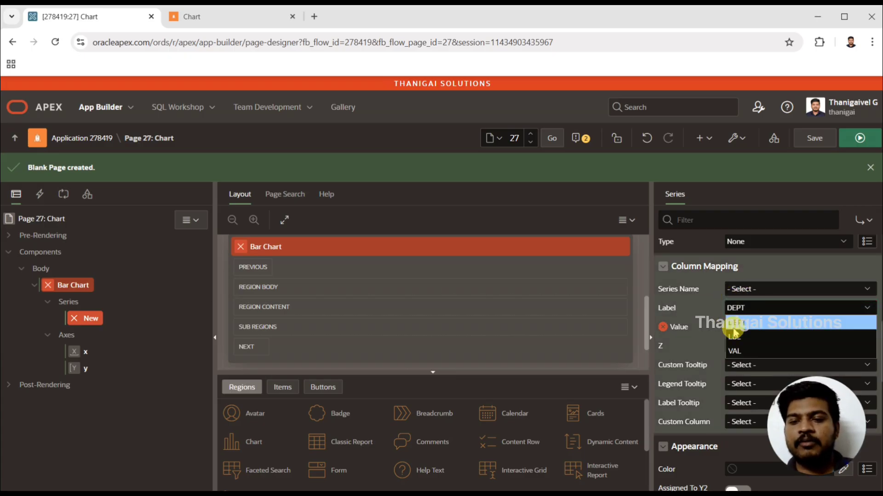
click(738, 338)
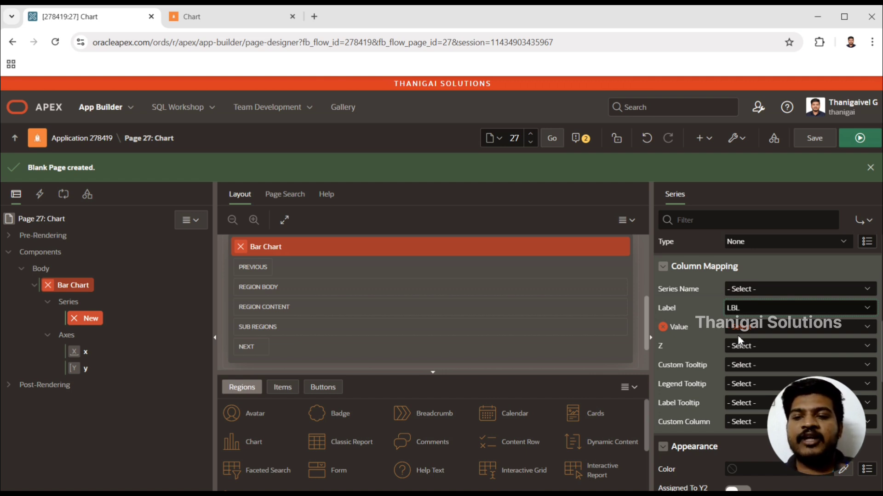
click(747, 327)
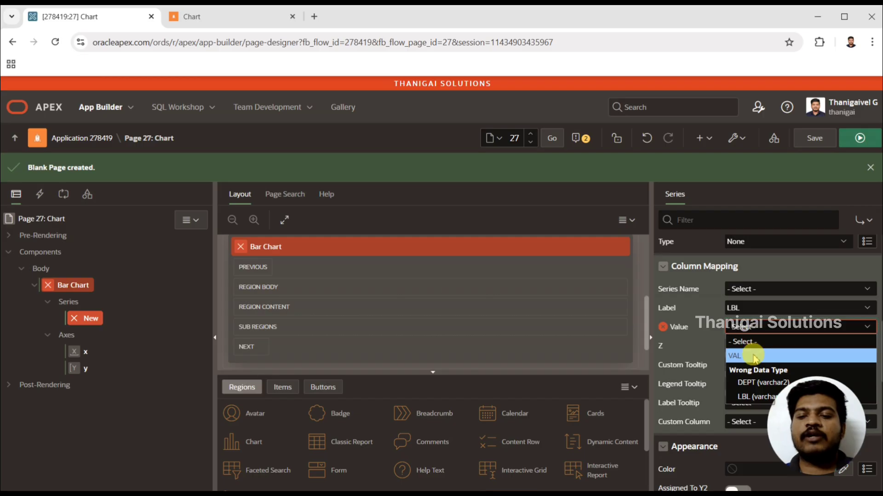
click(754, 357)
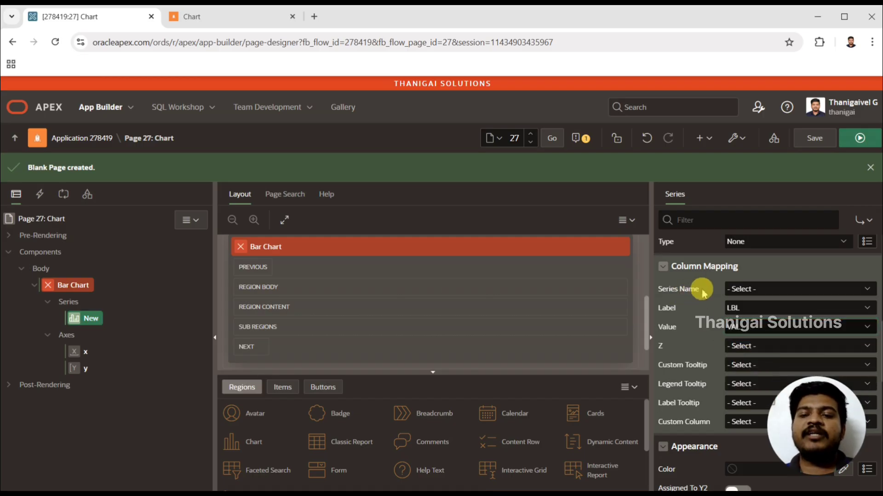
click(733, 290)
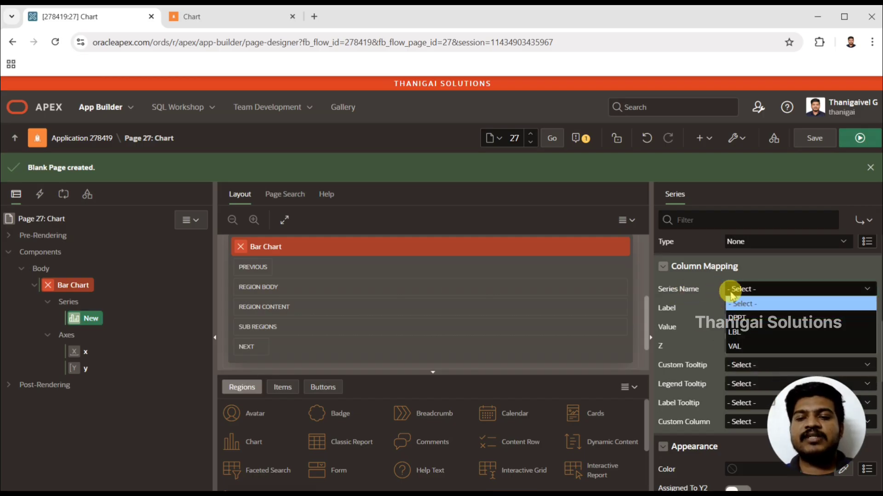
click(741, 320)
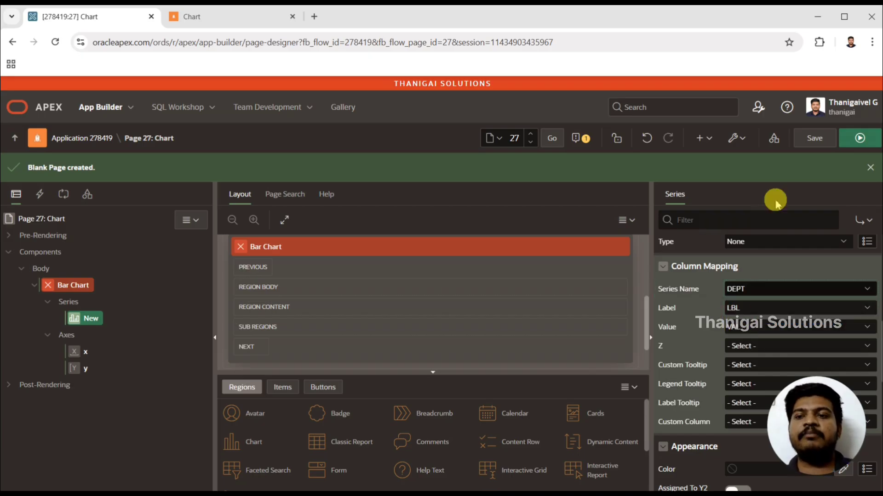
Step: Try to save and run the page, and validate the New series' SQL query in the code editor
click(855, 140)
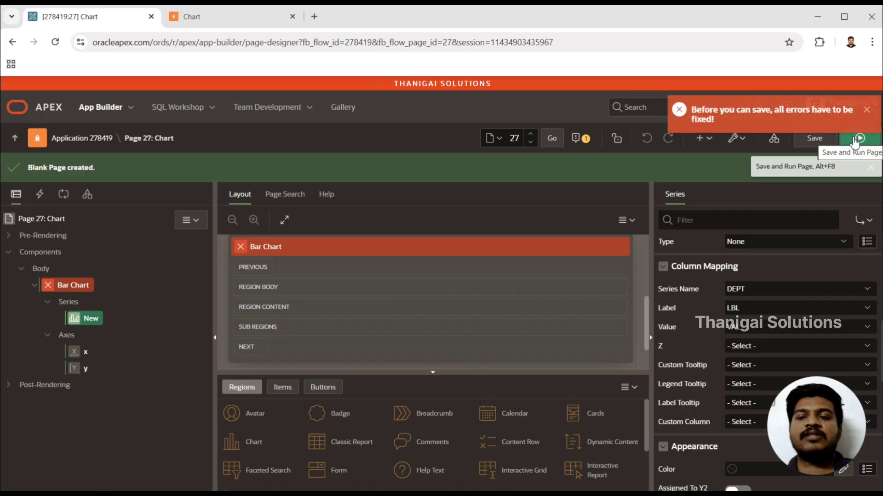
drag(881, 338, 881, 278)
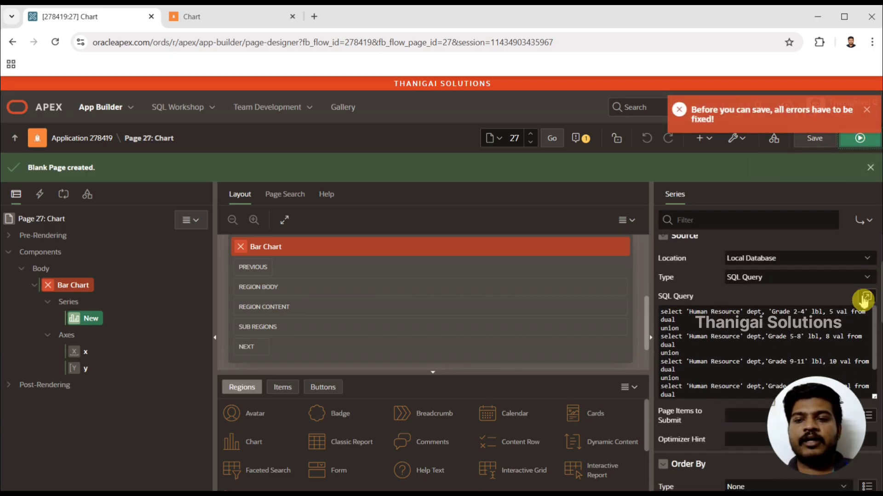
click(866, 296)
click(253, 146)
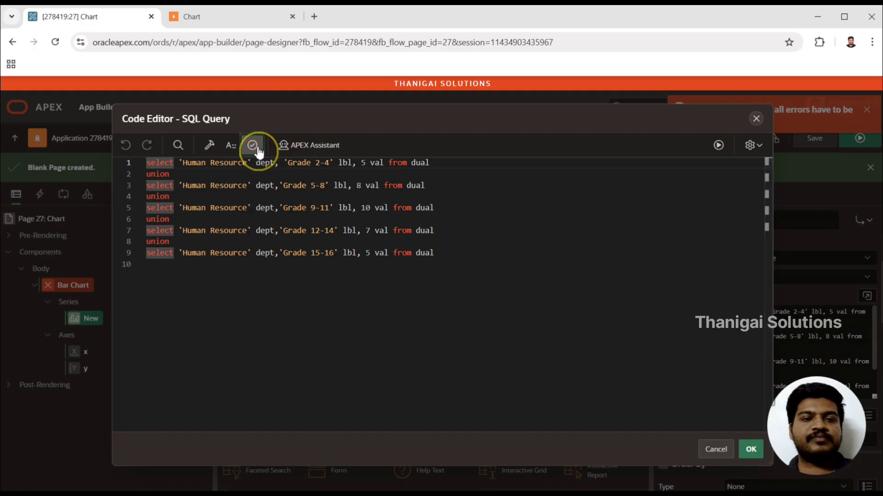
drag(362, 120, 249, 120)
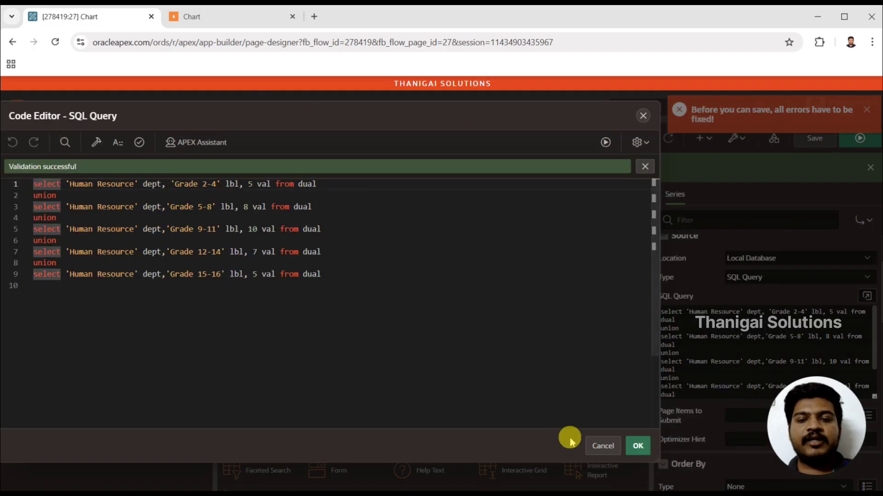
click(639, 446)
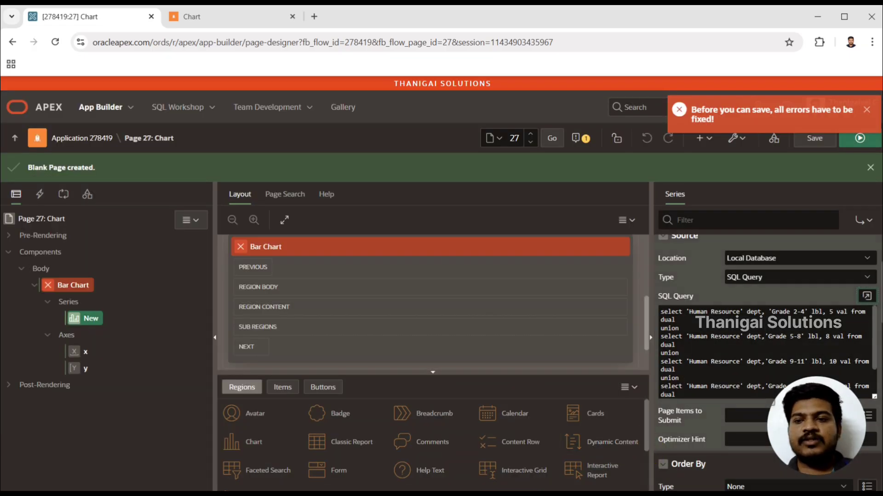
Step: Review the series' column mapping, retry saving the page, and trace the reported error to the Bar Chart region's source property
scroll(766, 338, down, 10)
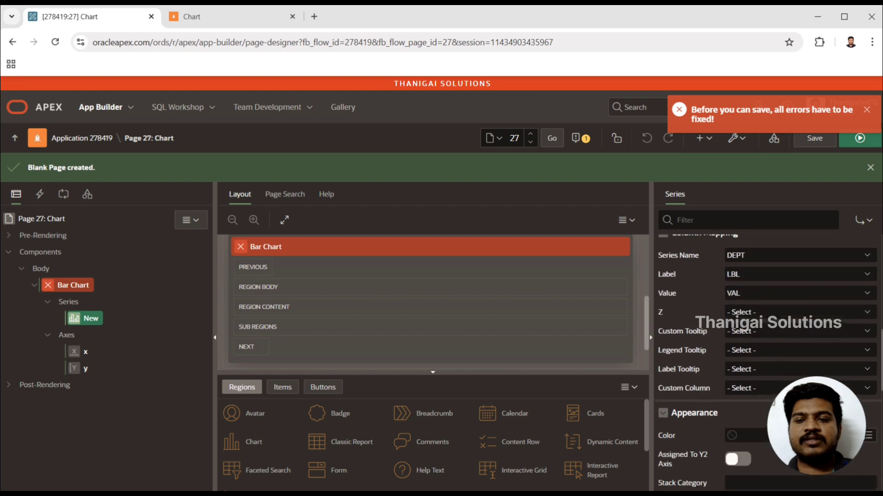
drag(881, 395, 877, 146)
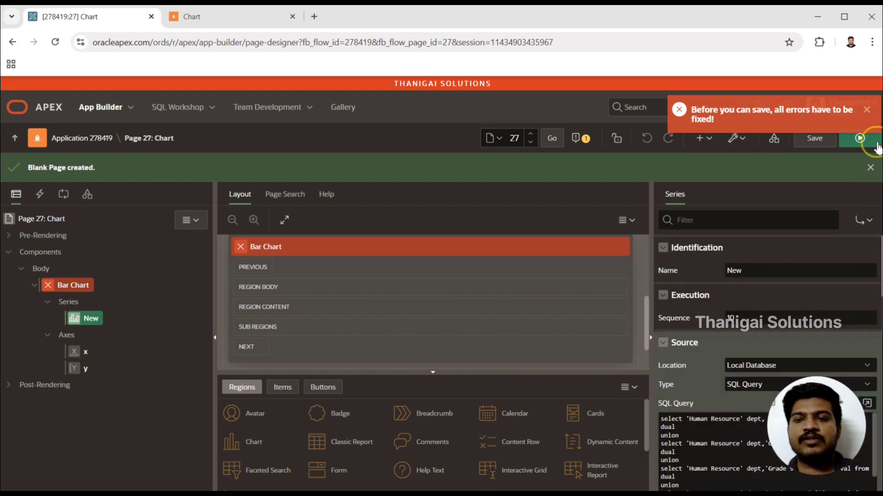
click(820, 145)
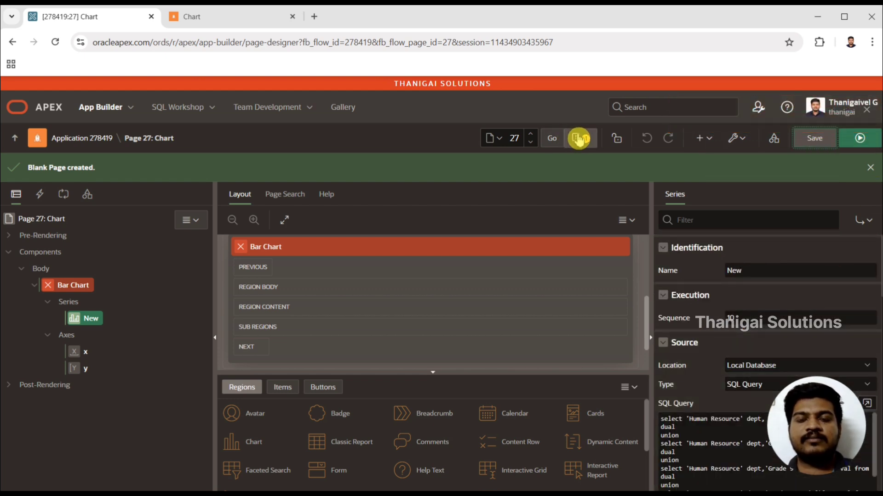
click(577, 137)
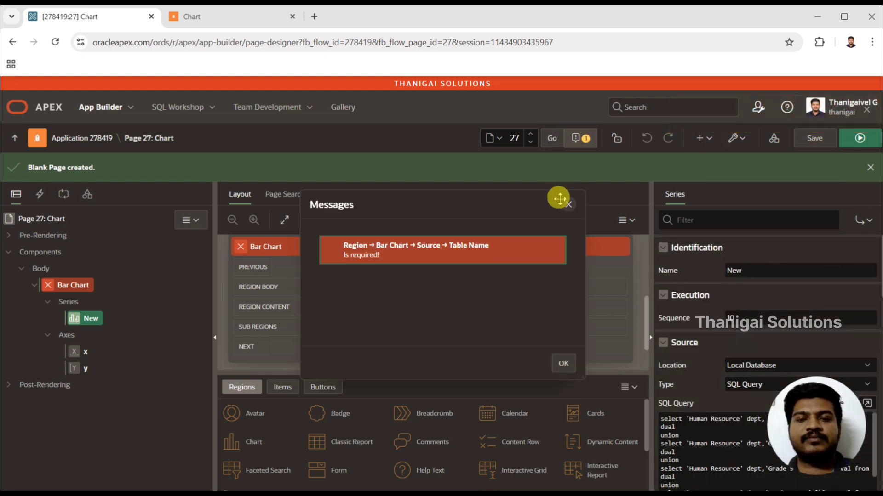
click(462, 252)
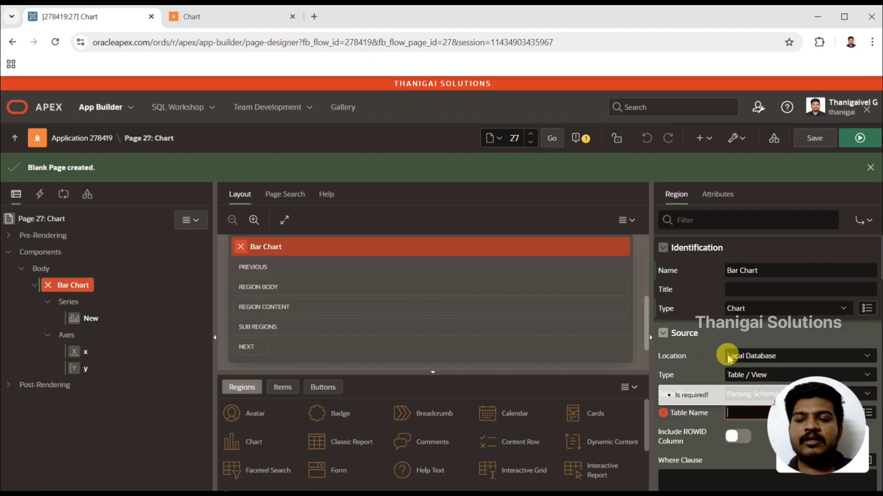
click(775, 368)
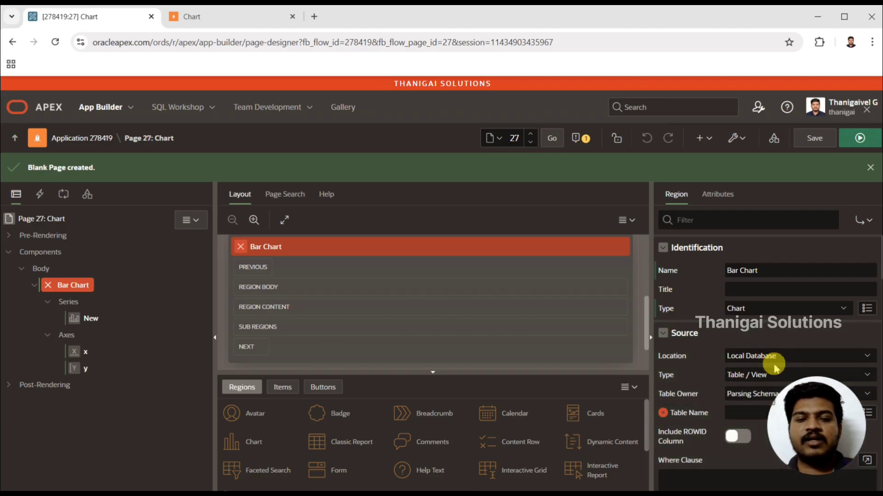
Step: Compare the source settings of the Bar Chart region and the New series, including the series' available source locations
click(89, 318)
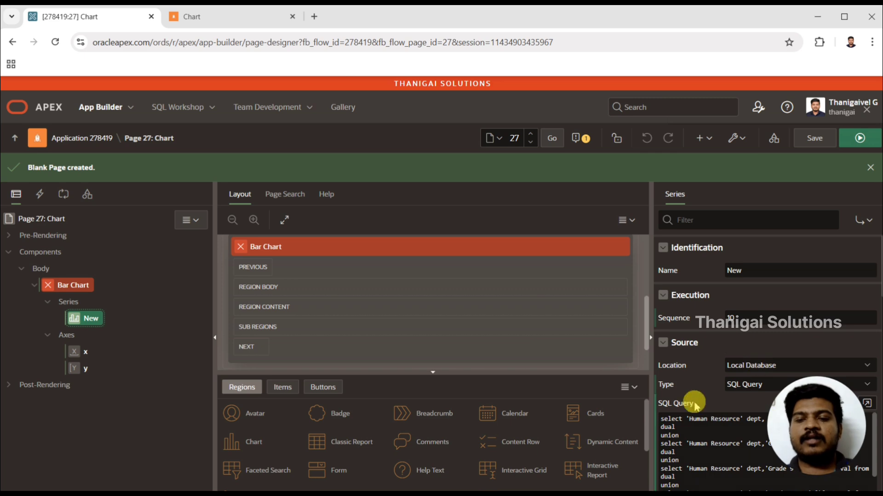
click(72, 287)
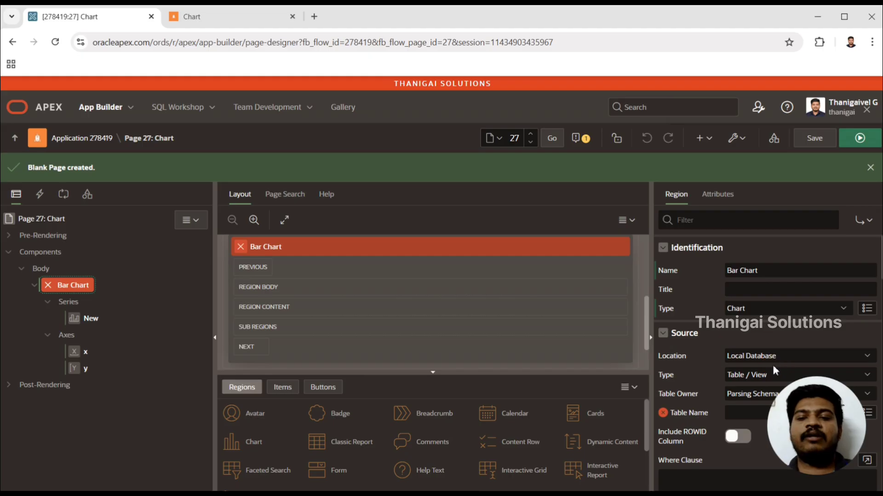
click(97, 315)
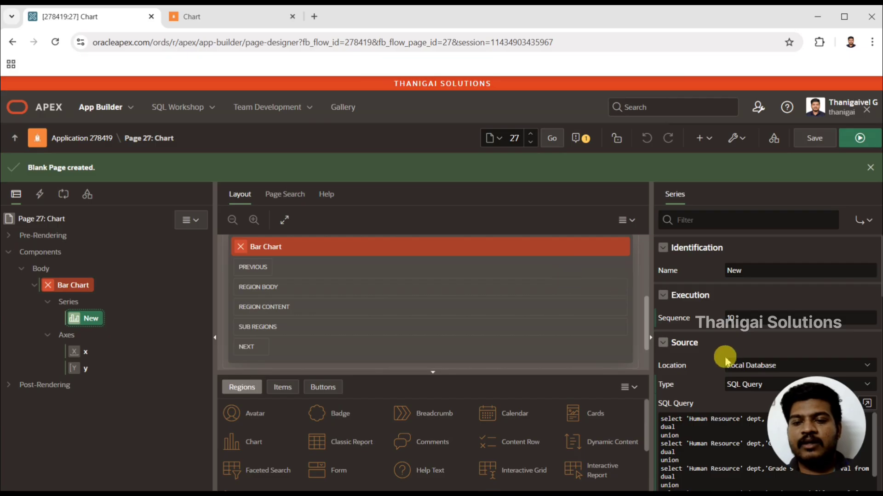
click(746, 373)
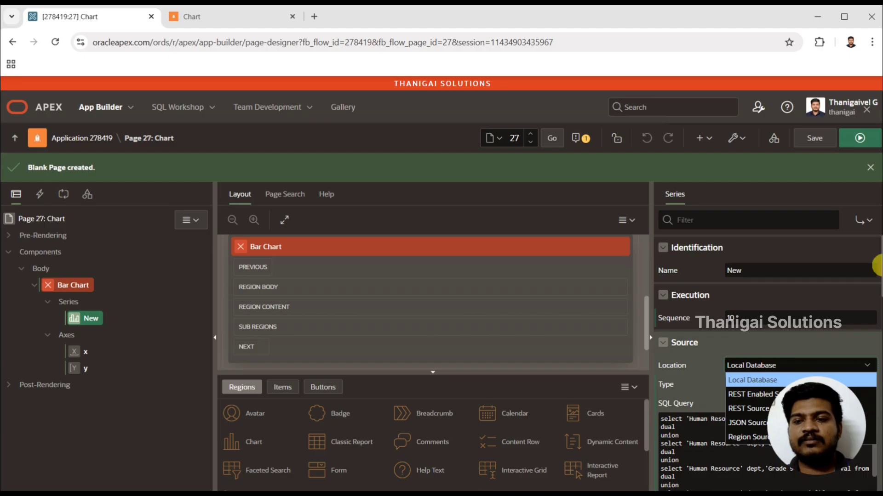
scroll(810, 270, down, 2)
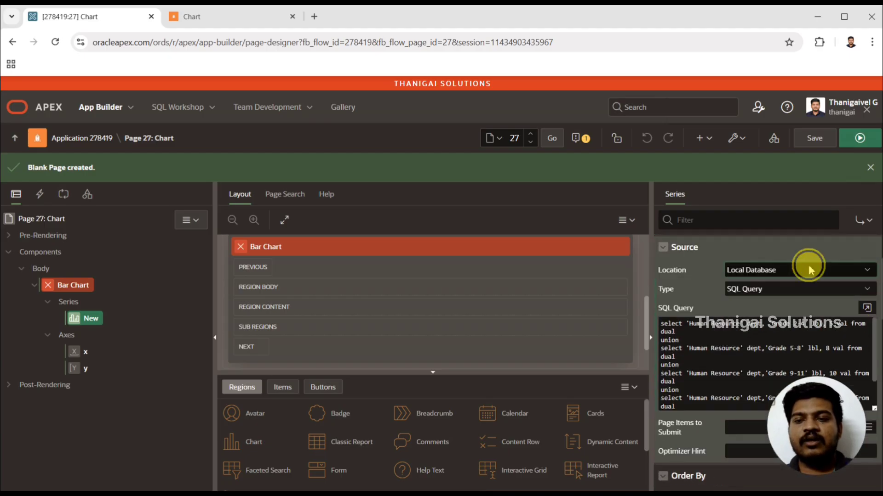
click(810, 270)
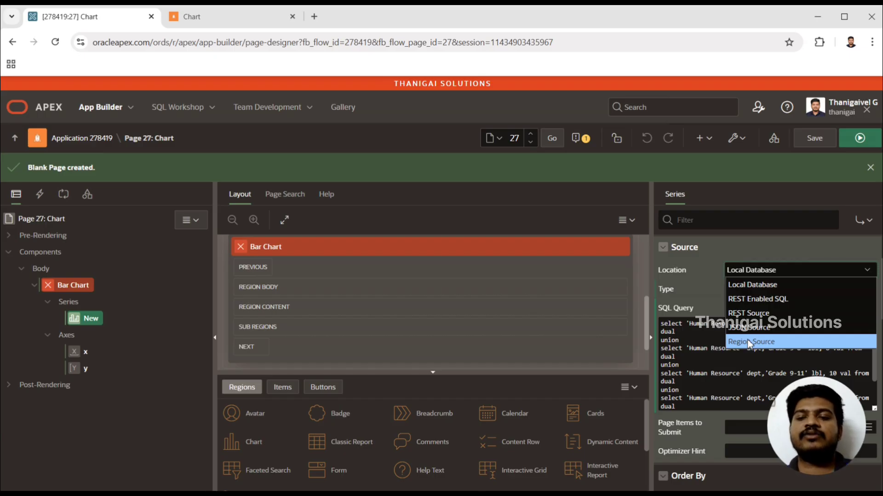
click(720, 378)
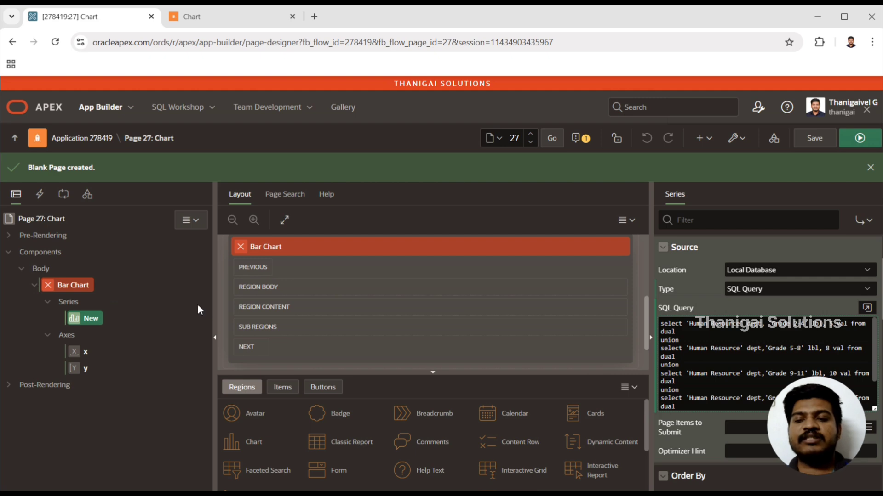
Step: Set the Bar Chart region's source location to None, save the page and run it
click(72, 285)
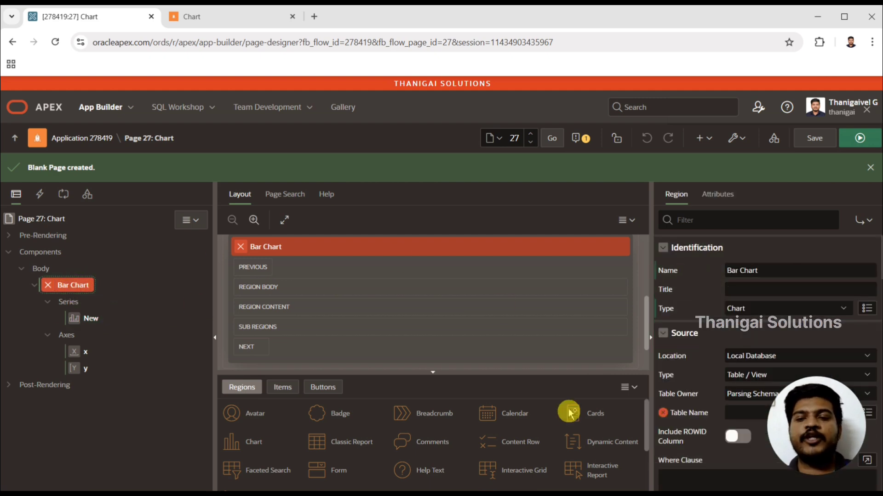
scroll(875, 258, down, 2)
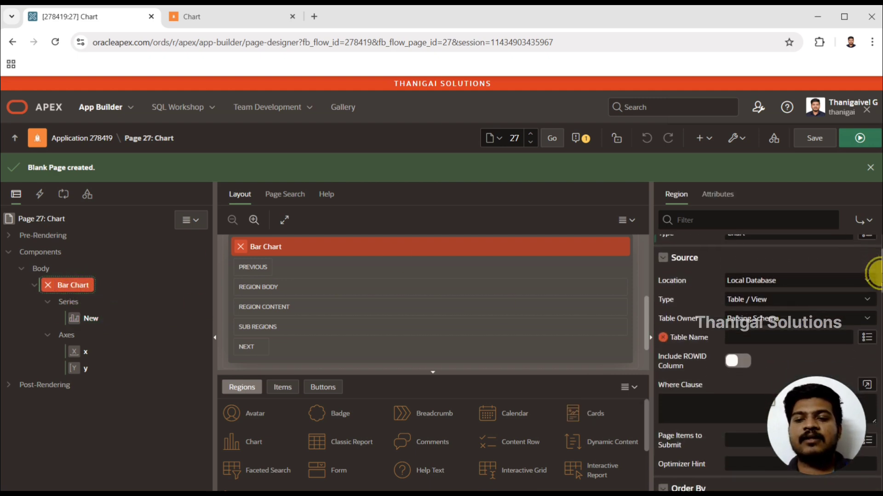
click(746, 273)
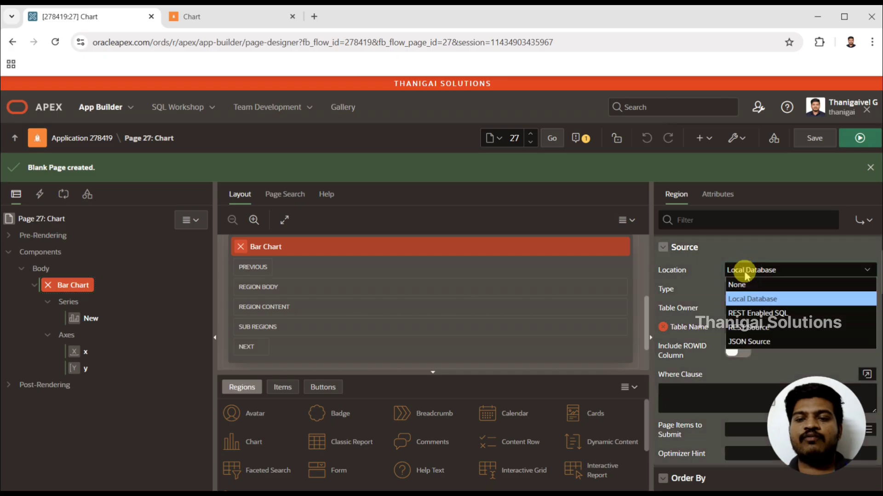
click(746, 285)
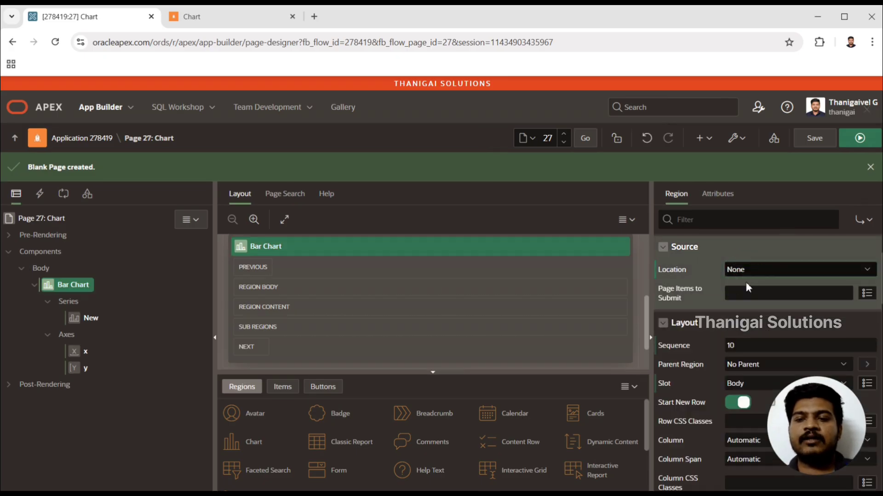
click(825, 146)
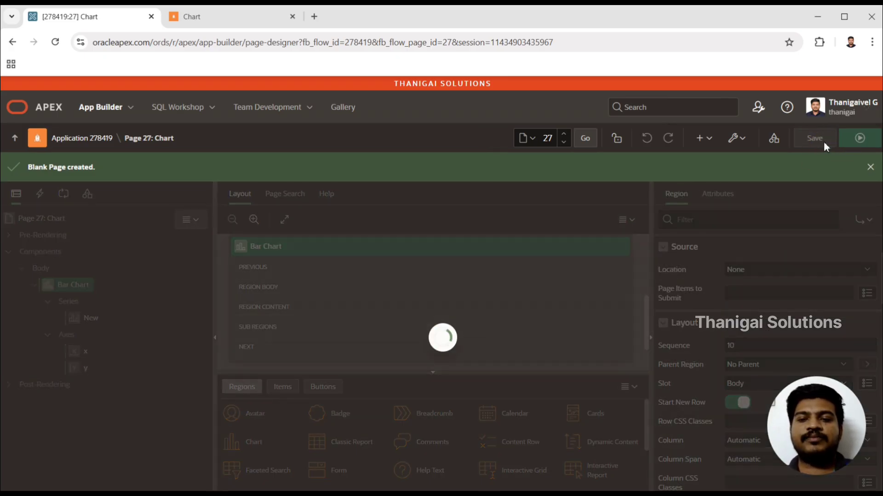
click(860, 140)
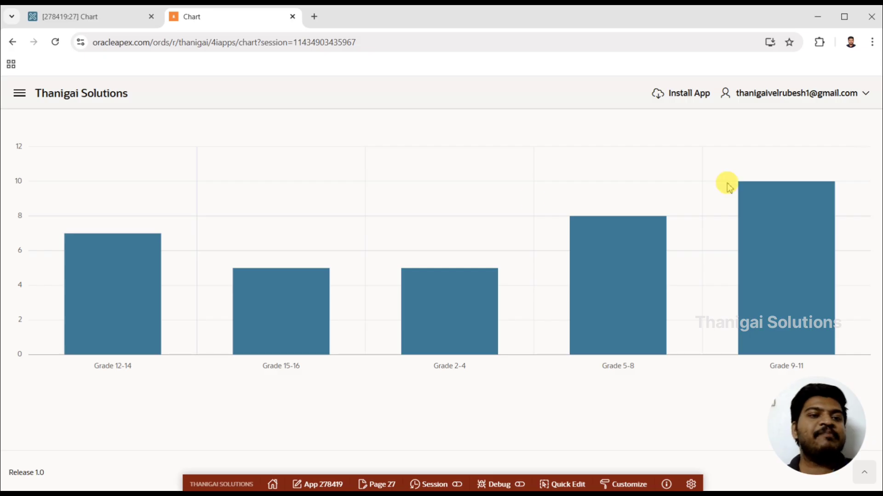
Step: Examine the series, group and value details of the Grade 12-14 and Grade 2-4 bars on the running page
mouse_move(129, 261)
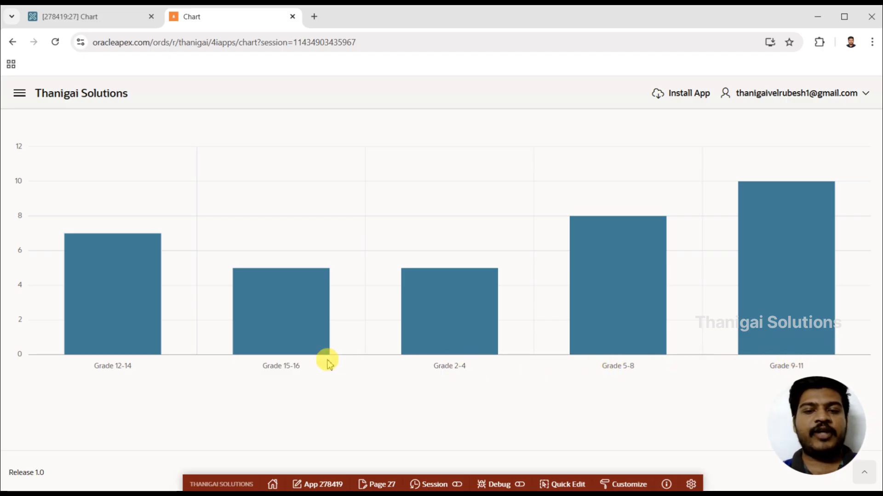
mouse_move(152, 358)
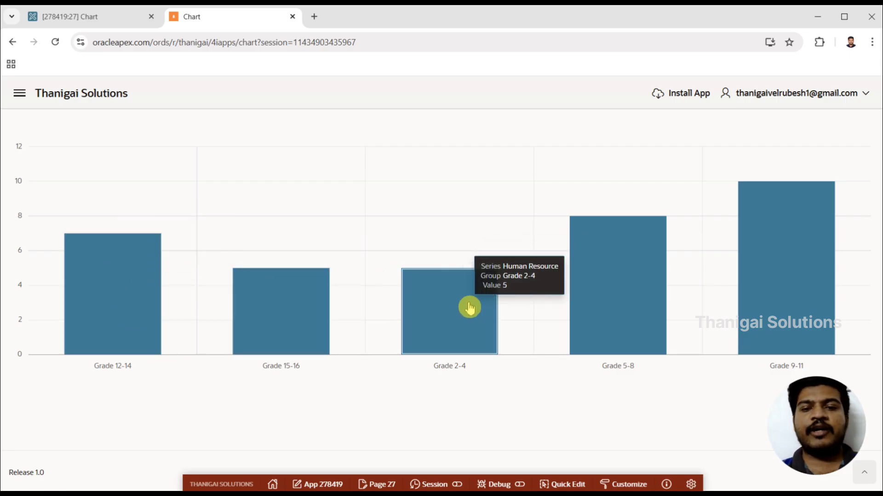
mouse_move(444, 335)
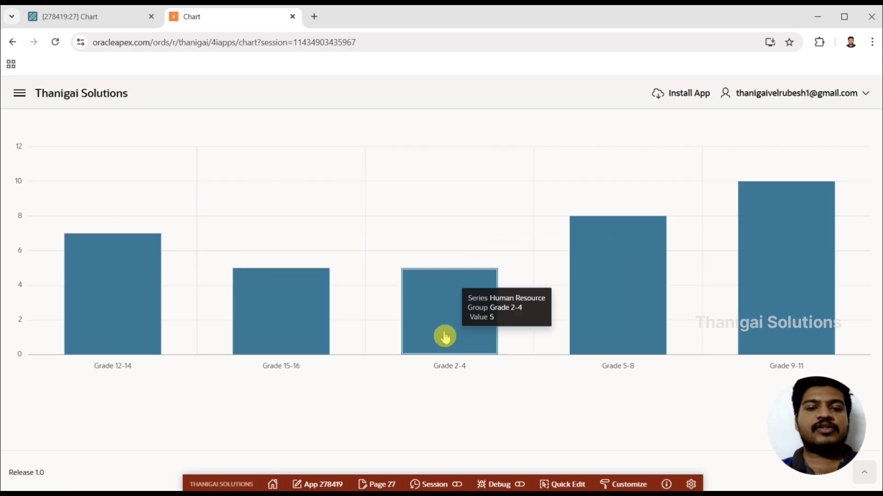
mouse_move(87, 277)
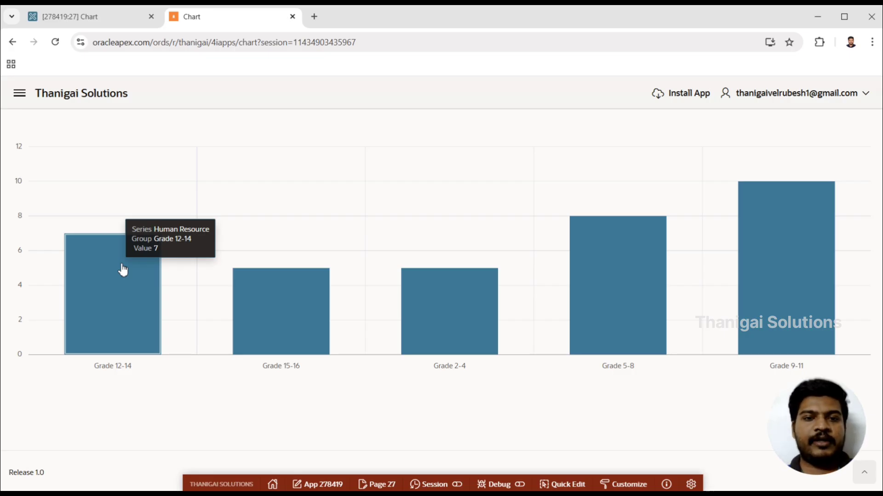
mouse_move(122, 265)
mouse_down()
mouse_move(85, 255)
mouse_move(106, 274)
mouse_up()
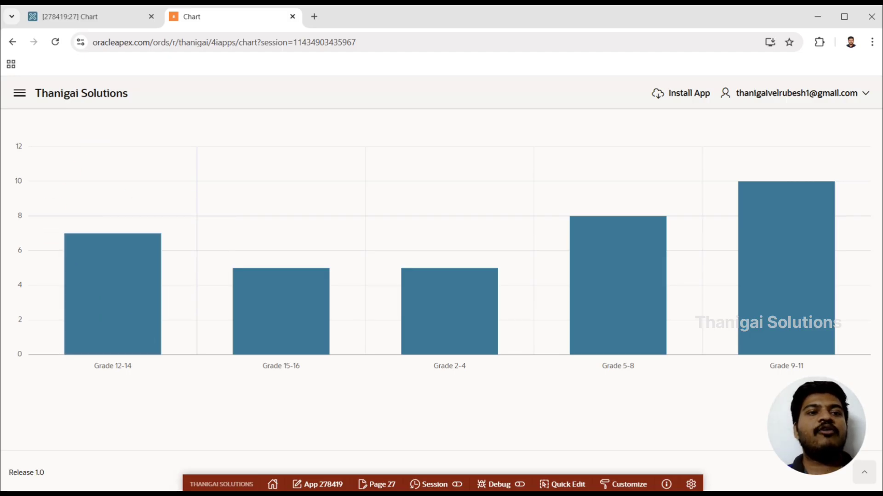
Step: Return to the page designer and enable label display for the bar chart's New series
click(82, 18)
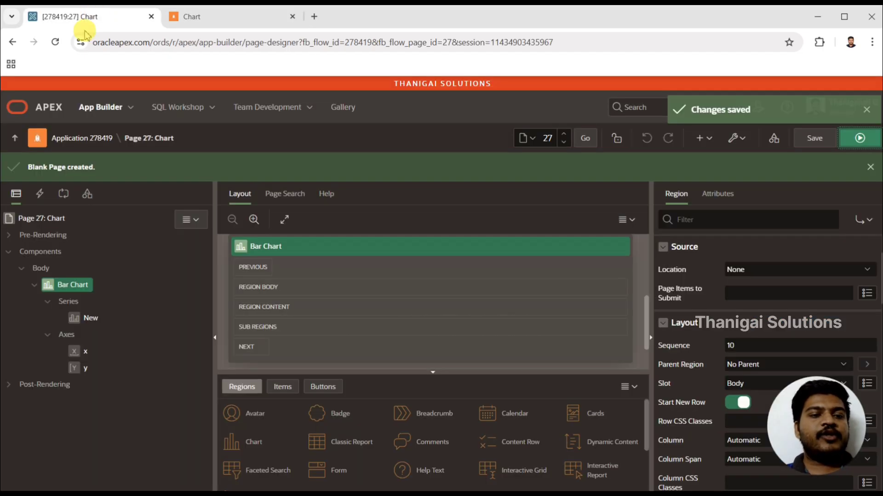
click(87, 318)
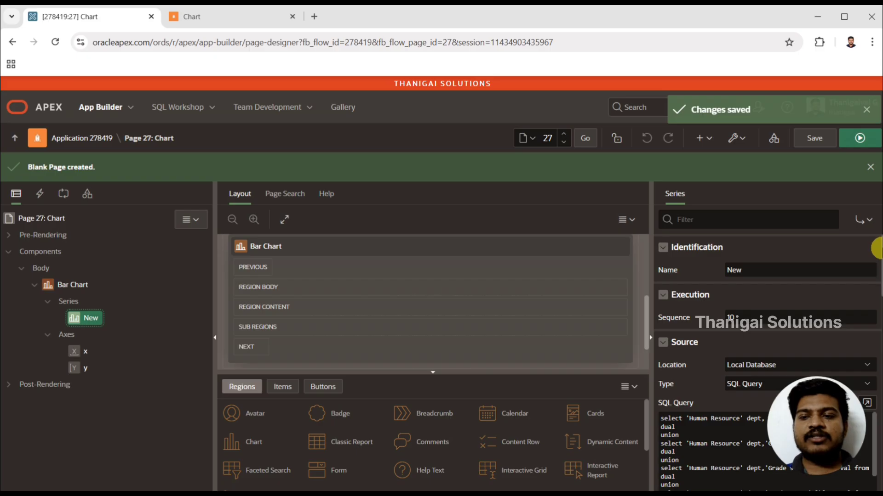
scroll(876, 249, down, 8)
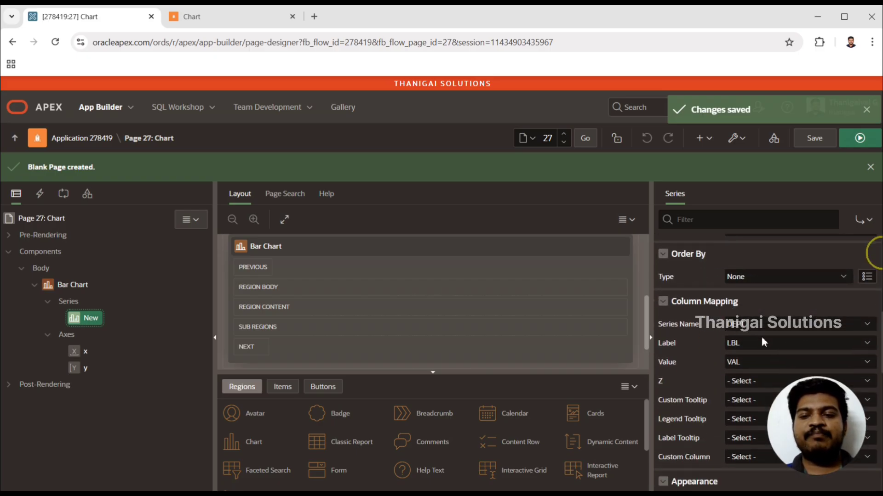
scroll(876, 349, down, 5)
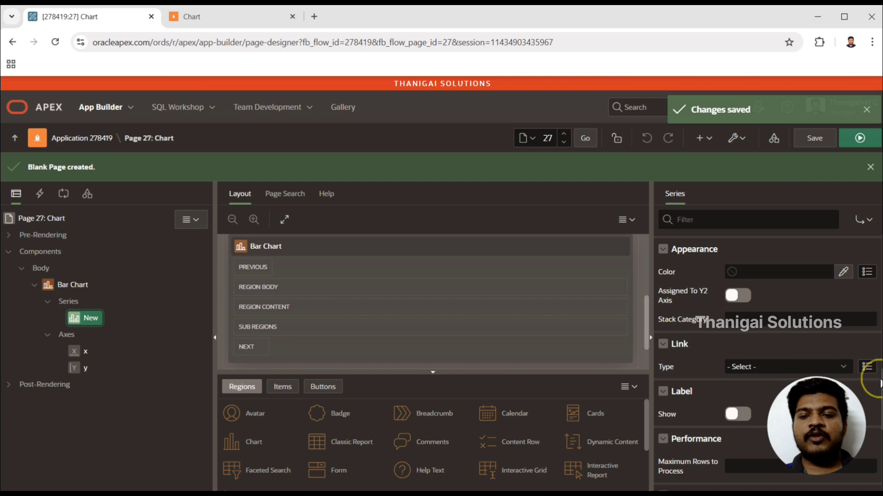
scroll(873, 370, down, 3)
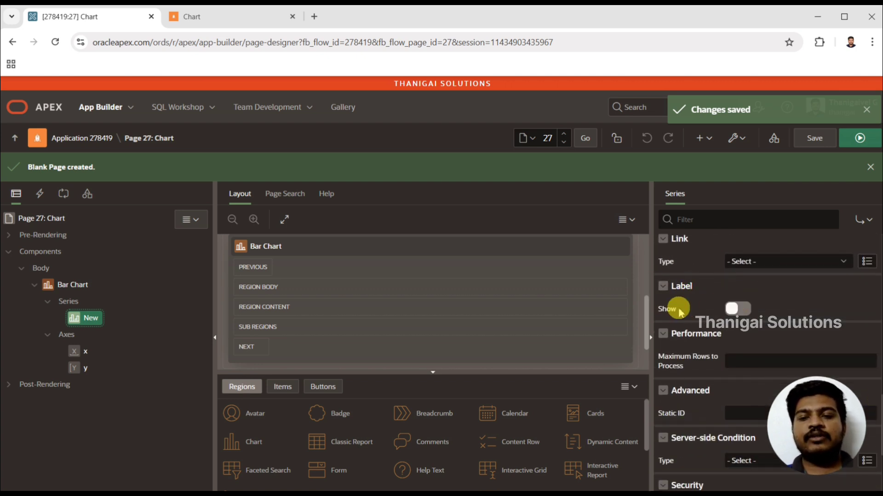
click(738, 309)
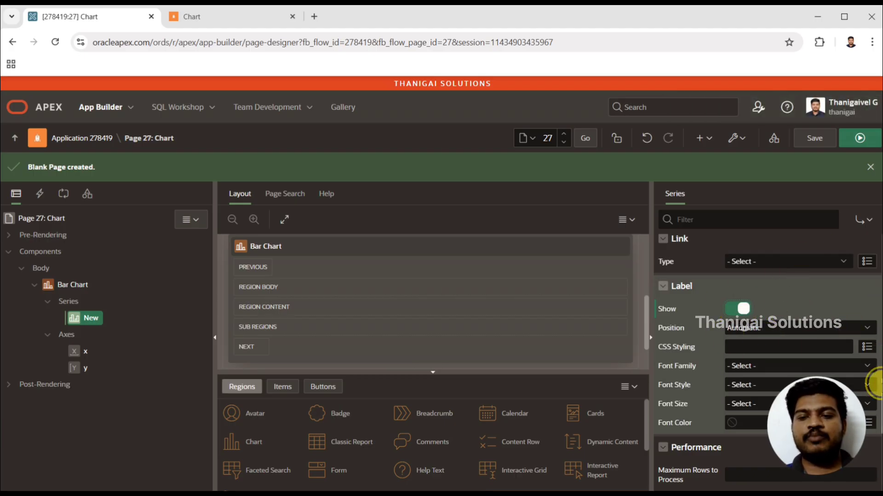
Step: Set the label font size of the New series to 18, run the page and inspect the bars
scroll(874, 384, down, 2)
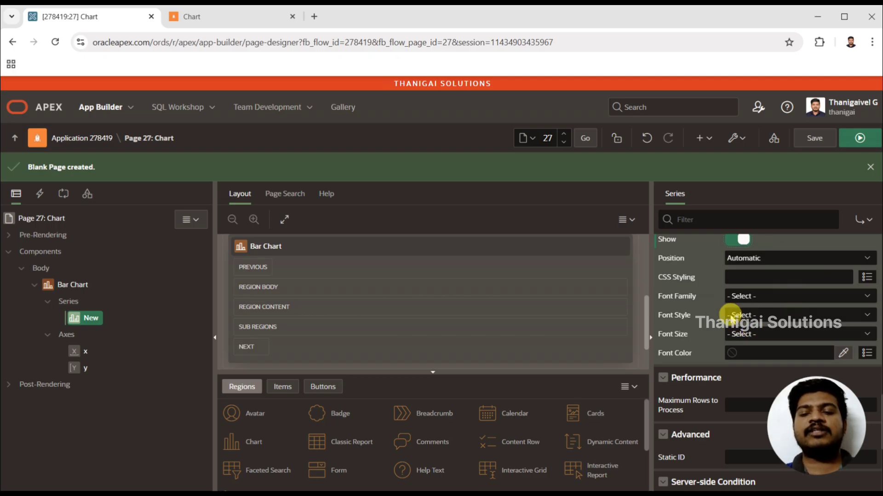
click(759, 298)
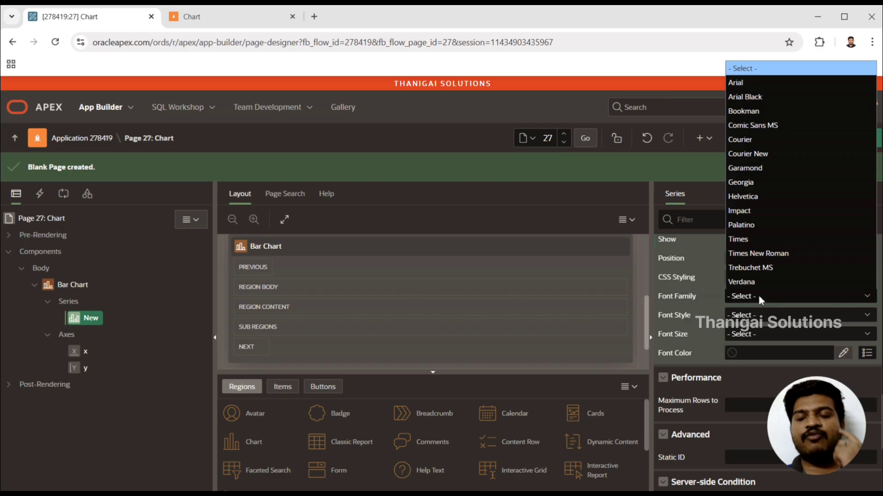
click(758, 295)
click(740, 317)
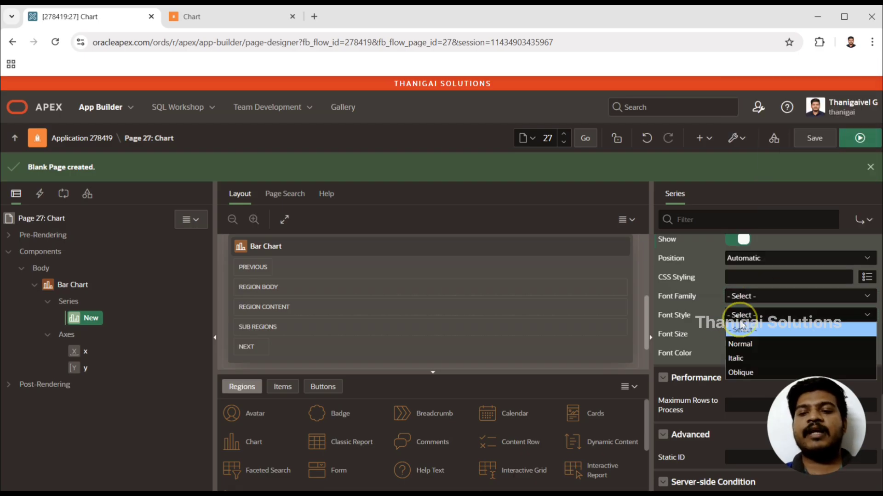
click(737, 324)
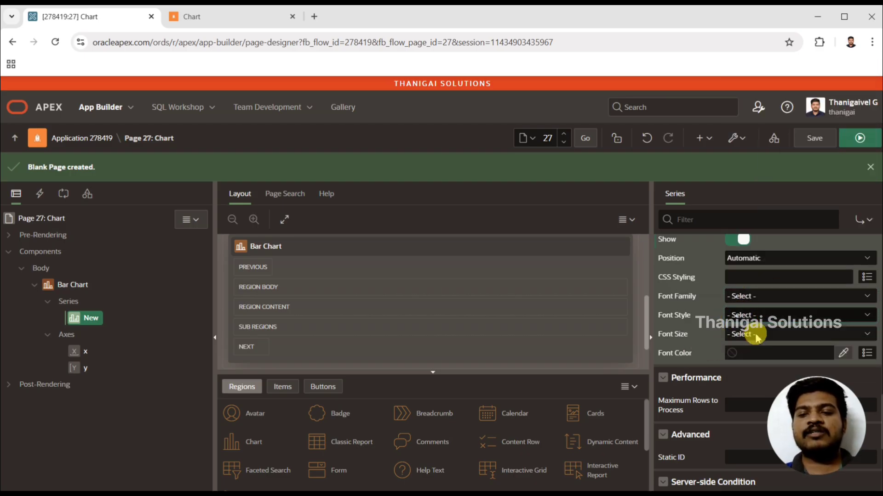
click(756, 336)
click(737, 432)
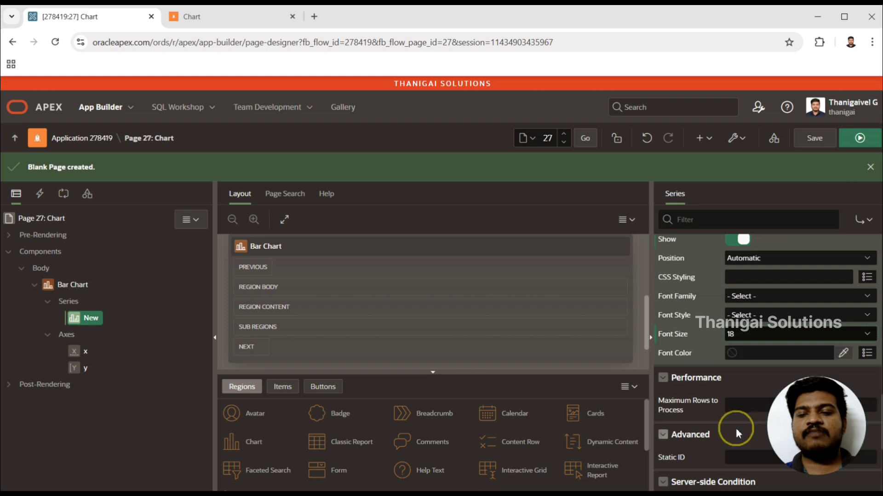
click(860, 140)
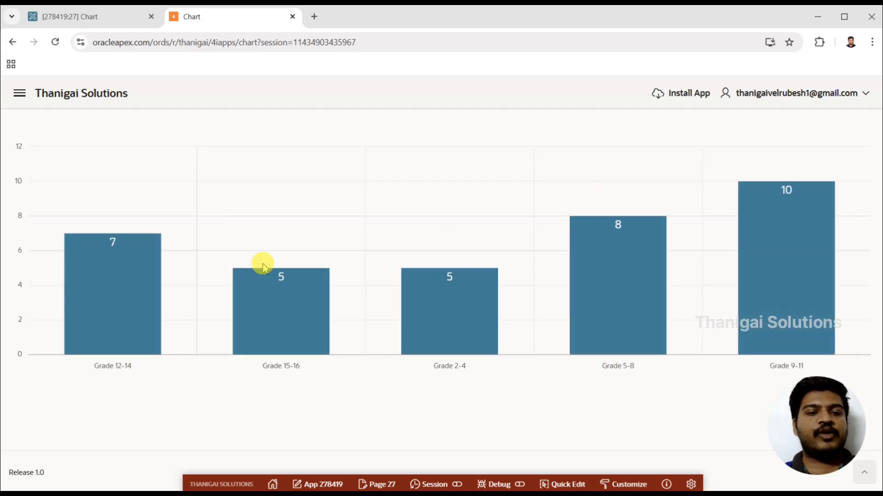
mouse_move(282, 281)
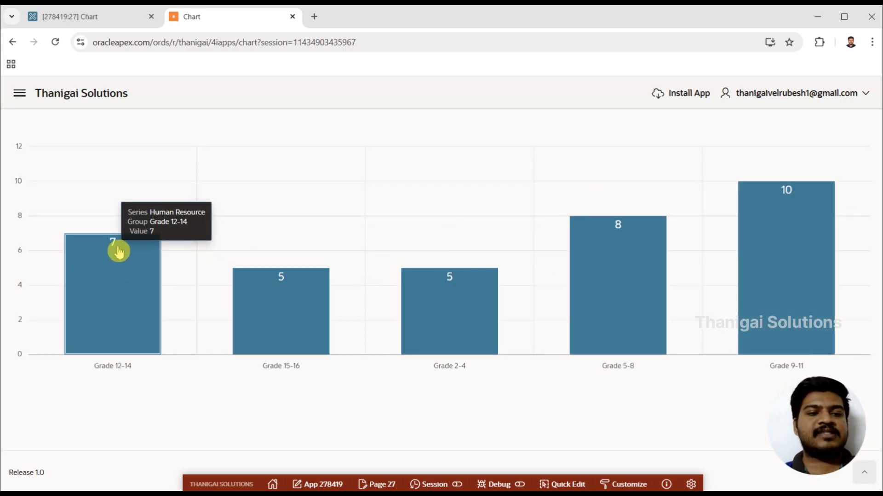
mouse_move(488, 291)
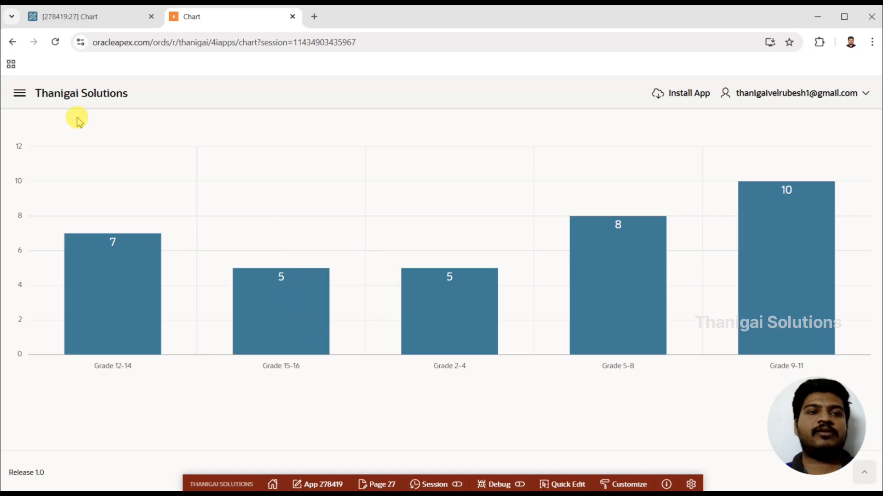
Step: Return to the page designer and review the label's font color, font size and position options against the running chart
click(112, 19)
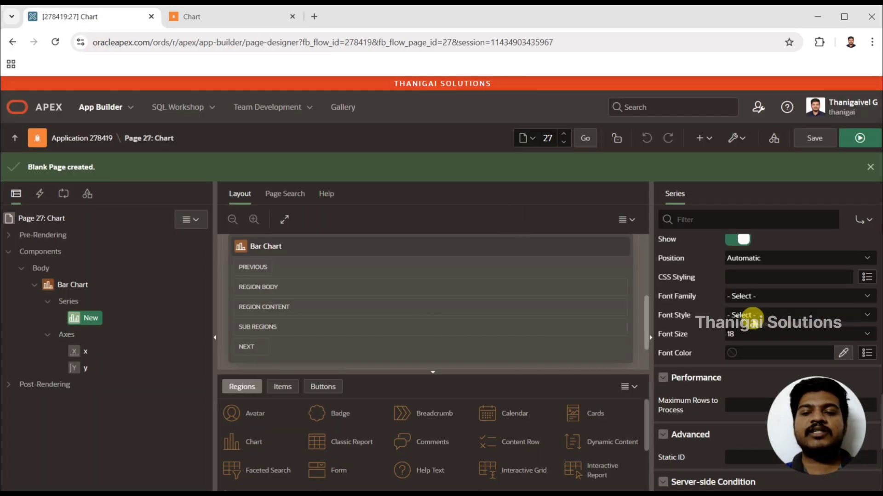
click(776, 354)
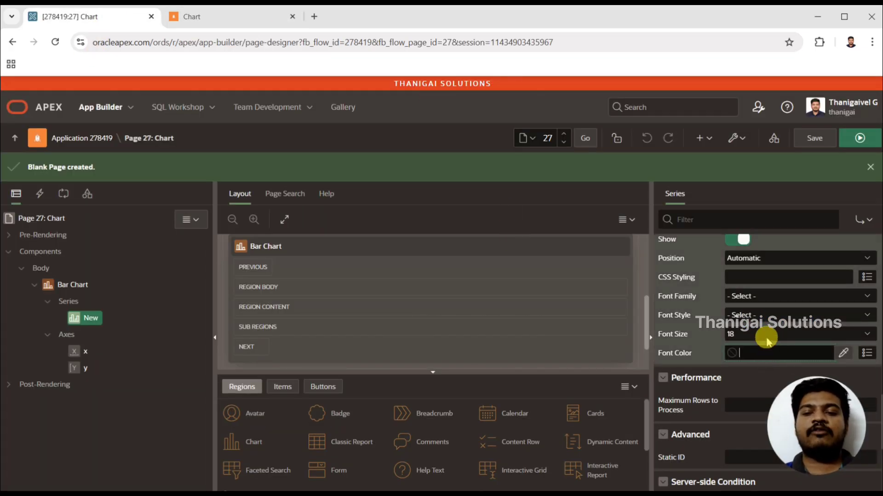
click(766, 339)
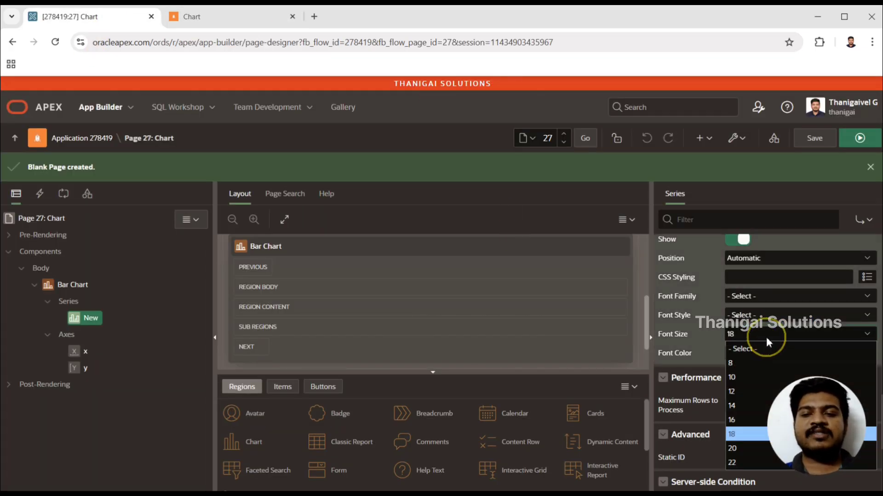
click(771, 278)
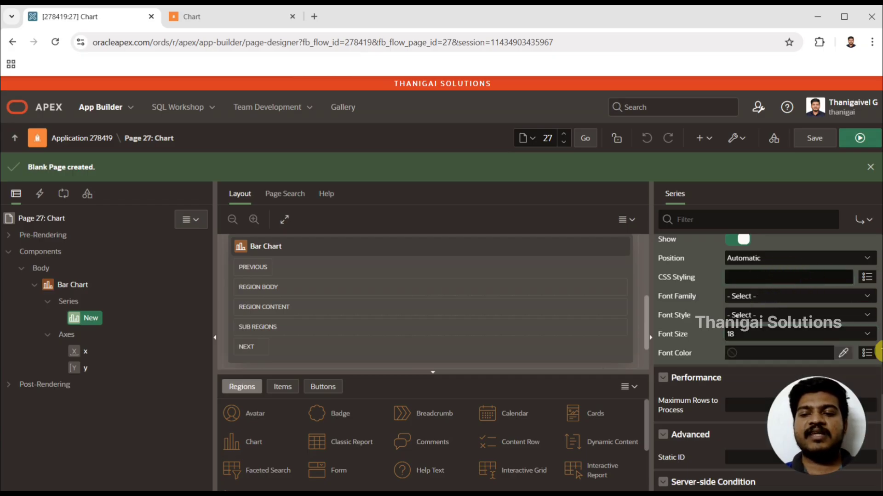
scroll(771, 278, up, 2)
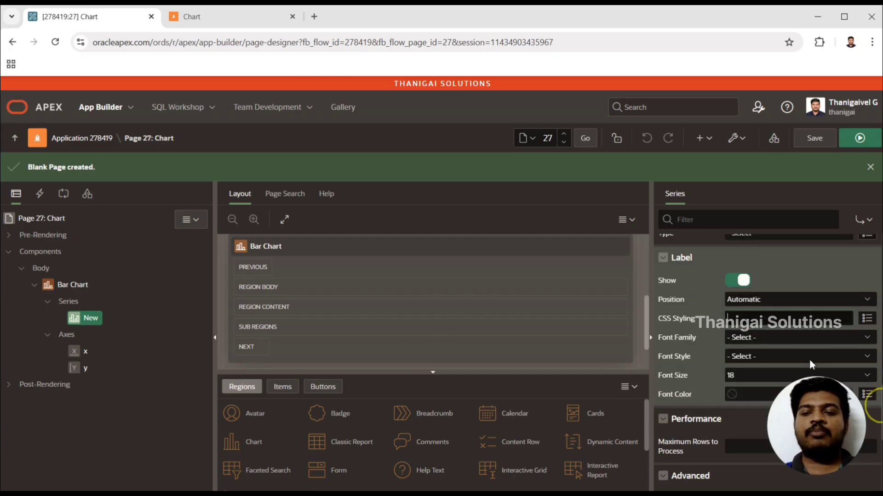
click(818, 299)
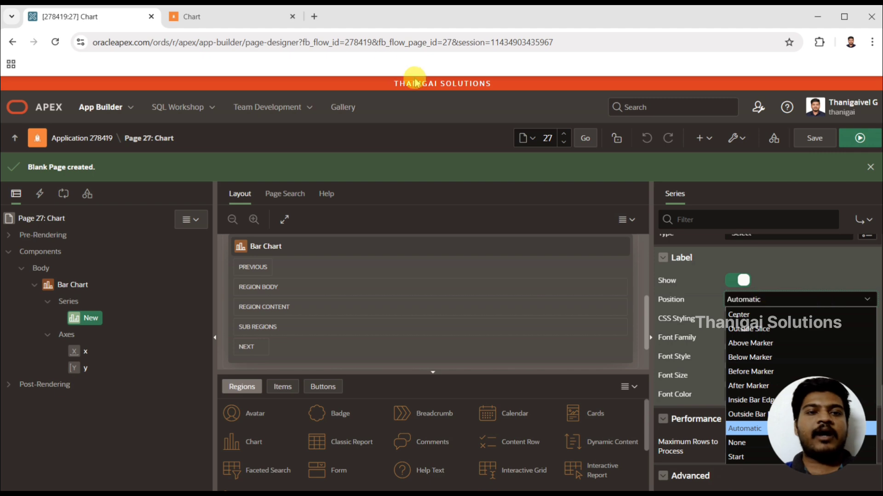
click(237, 16)
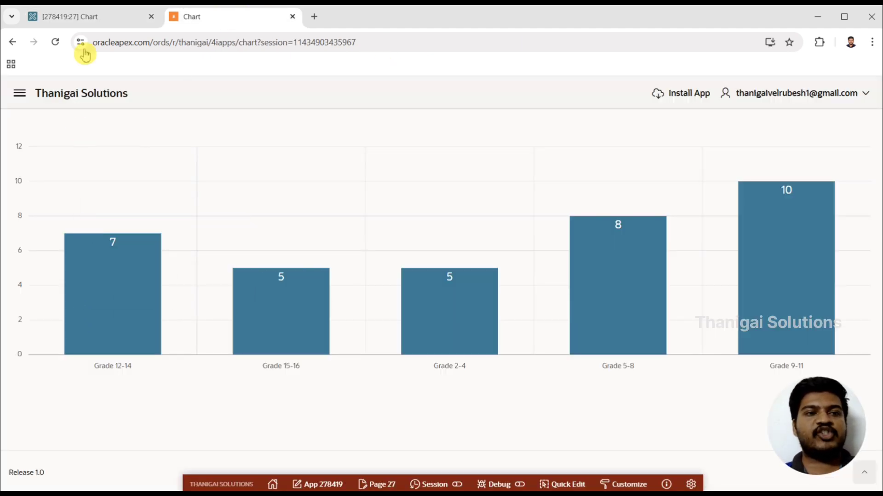
click(109, 15)
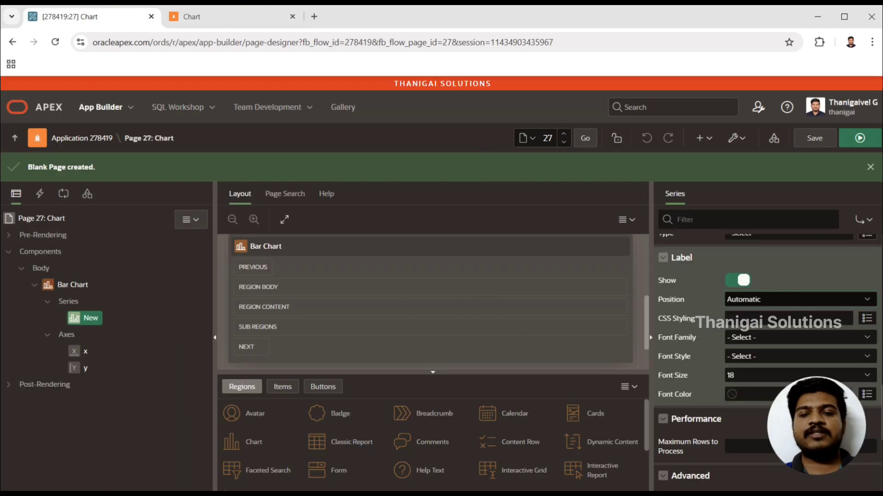
Step: Set the series label position to Outside Bar Edge, run the page and check the labels on the chart
click(761, 300)
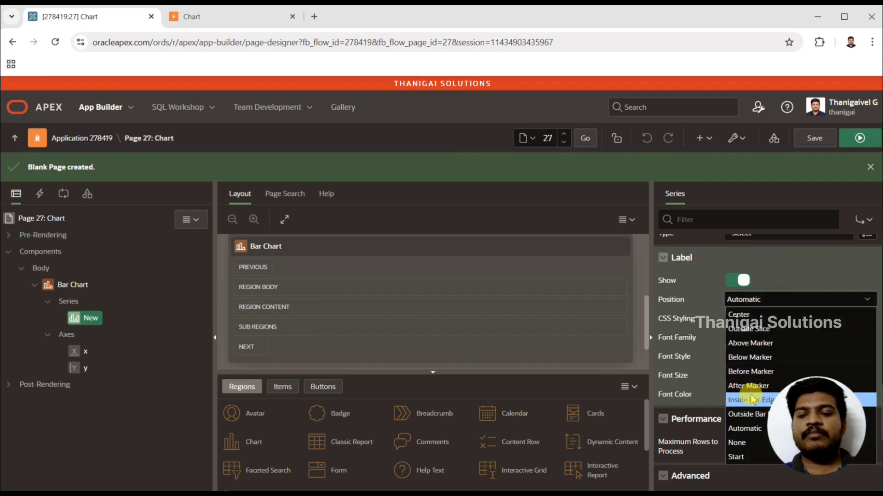
click(744, 416)
click(861, 138)
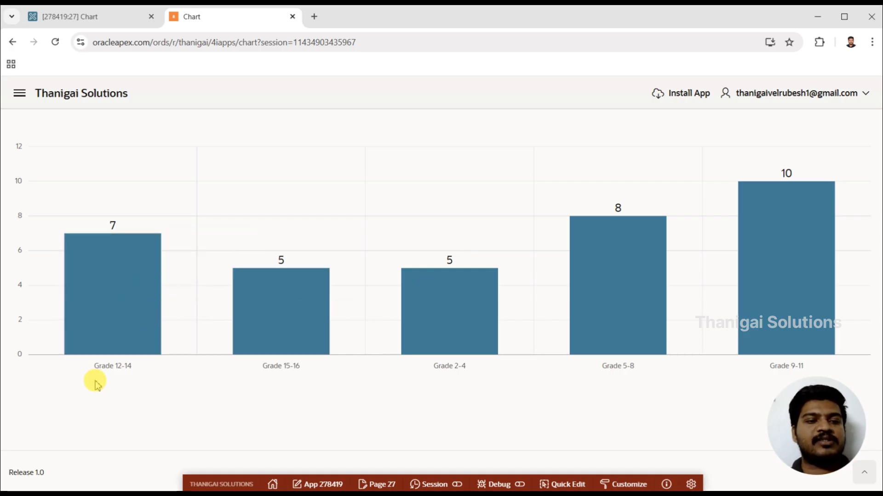
mouse_move(652, 273)
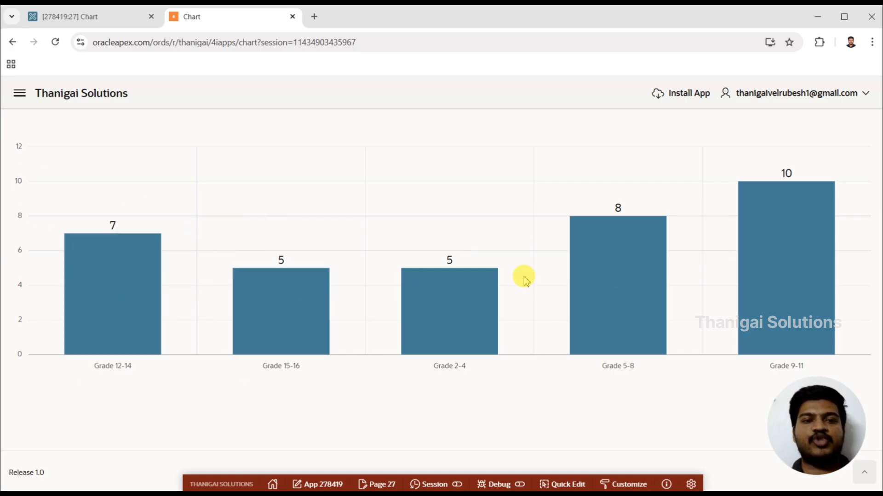
click(137, 20)
click(191, 17)
mouse_move(767, 240)
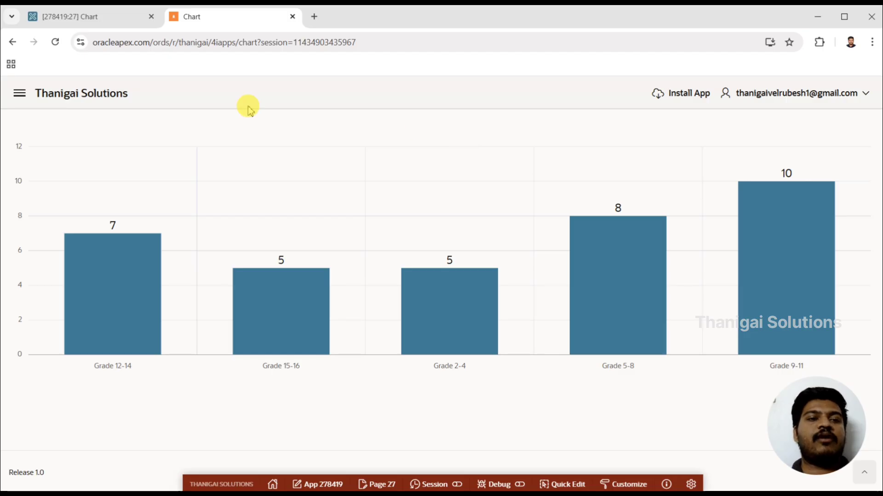
Step: Return to the page designer and give the Bar Chart region's chart the title "Department Wise Grade Details"
click(109, 17)
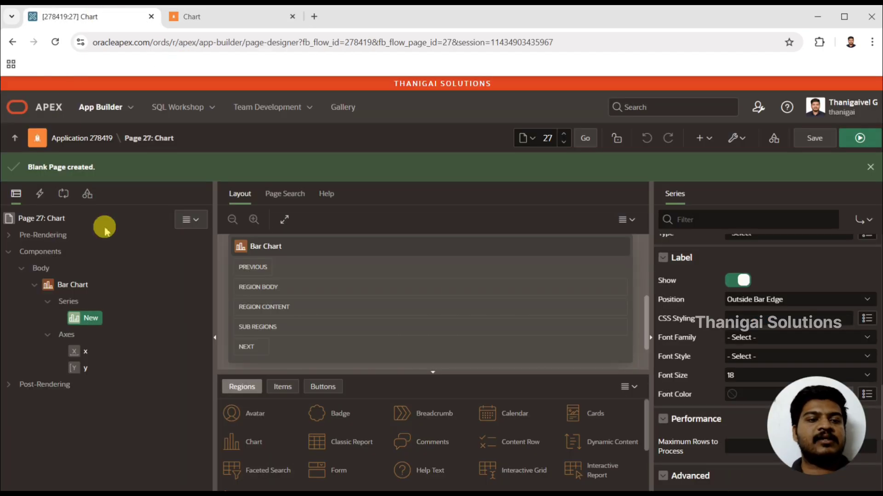
click(81, 283)
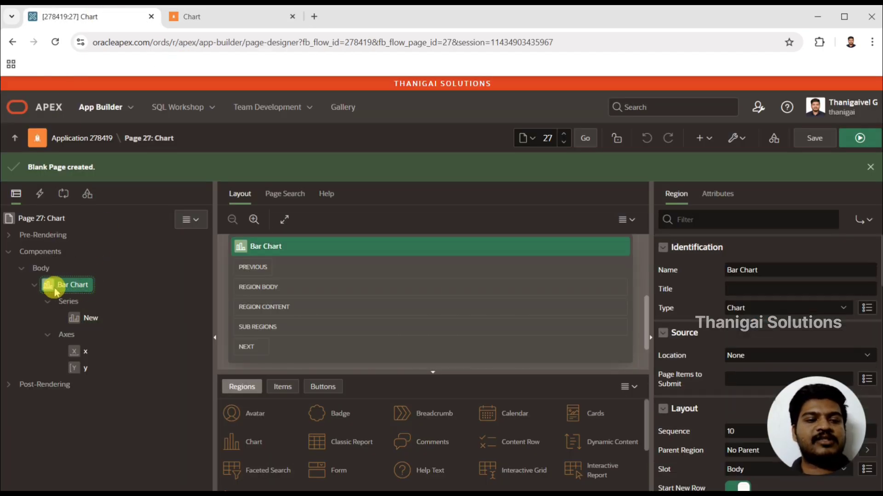
click(717, 195)
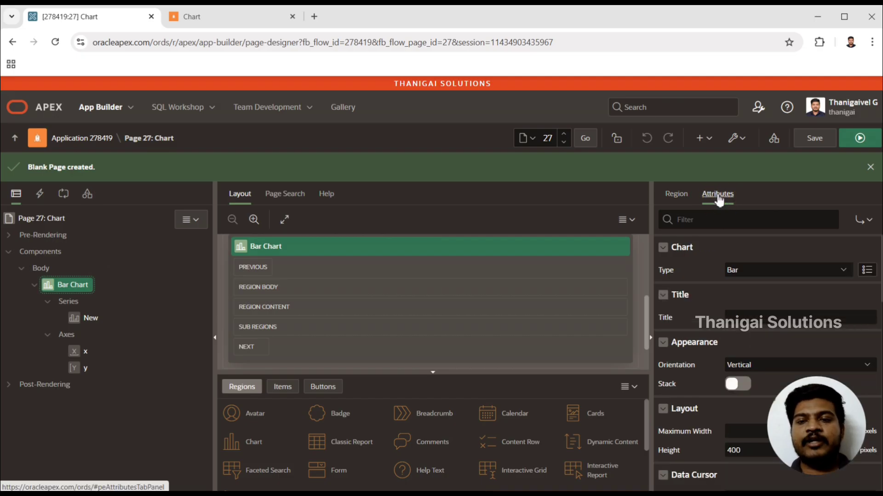
click(773, 276)
click(772, 275)
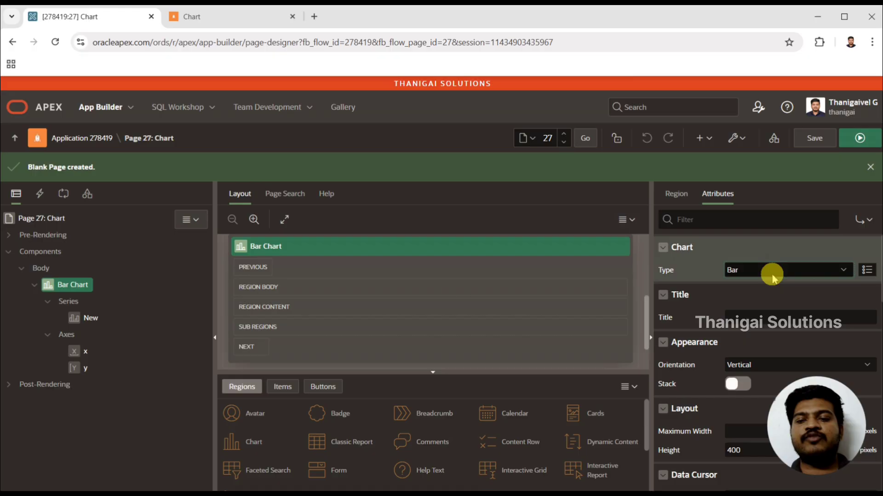
click(789, 319)
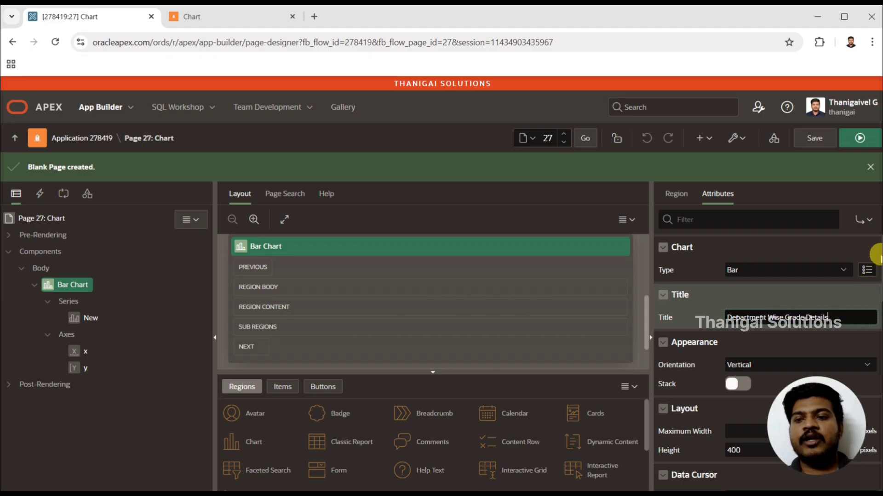
Step: Set the chart's orientation to Horizontal and run the page
scroll(875, 253, down, 2)
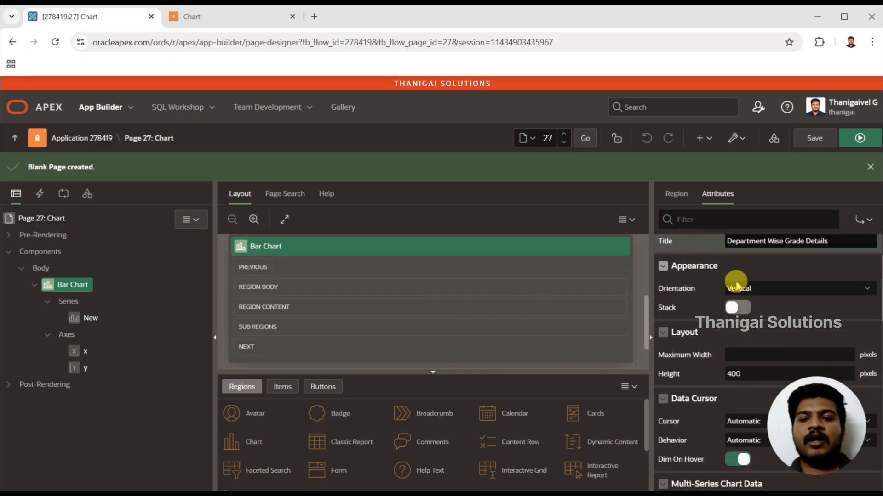
click(748, 290)
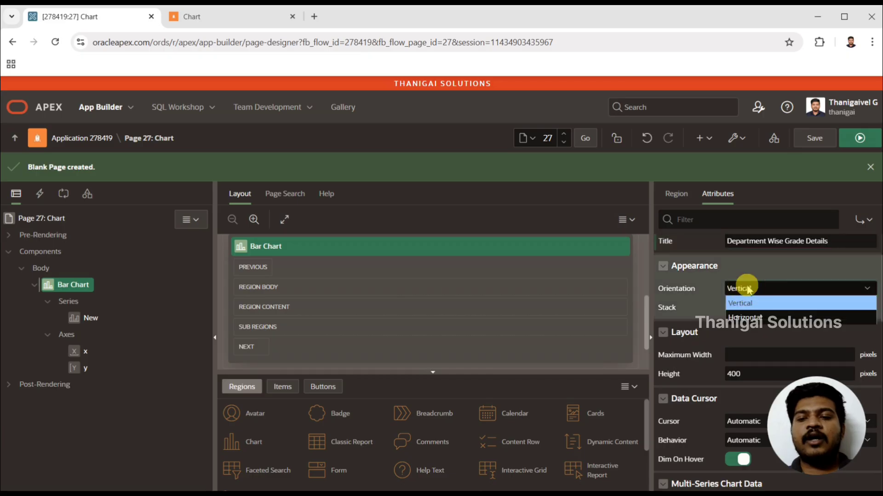
click(748, 288)
click(748, 288)
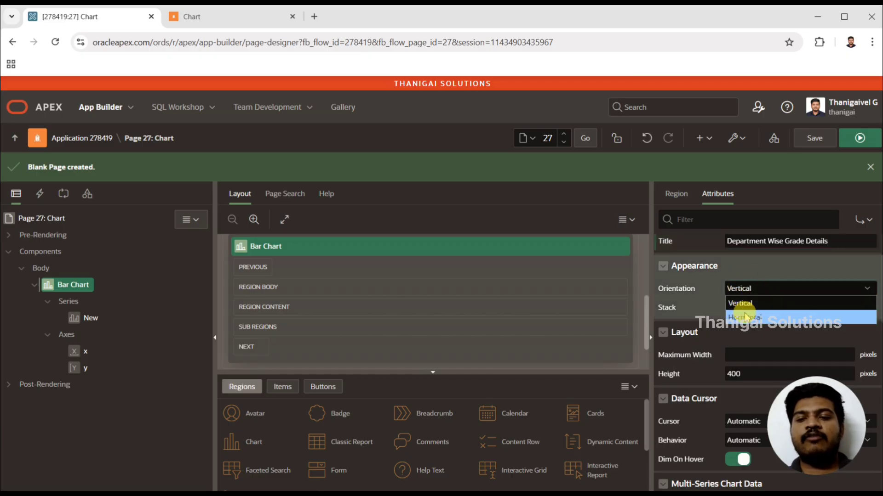
click(746, 317)
click(860, 136)
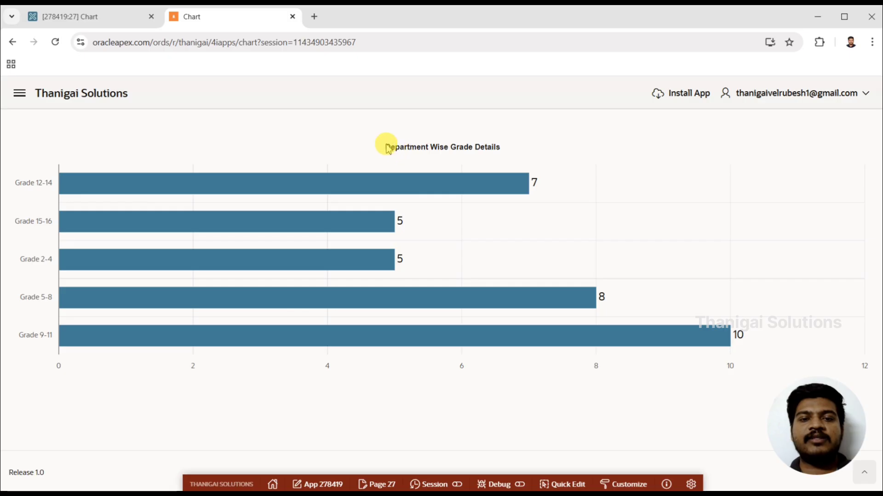
Step: Return to the page designer, set the chart's maximum width to 500 pixels and run the page
click(106, 17)
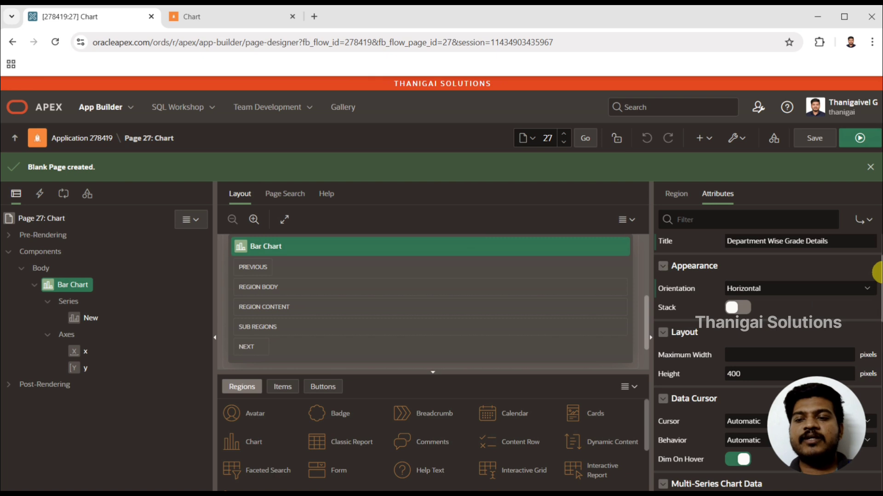
drag(881, 273, 878, 295)
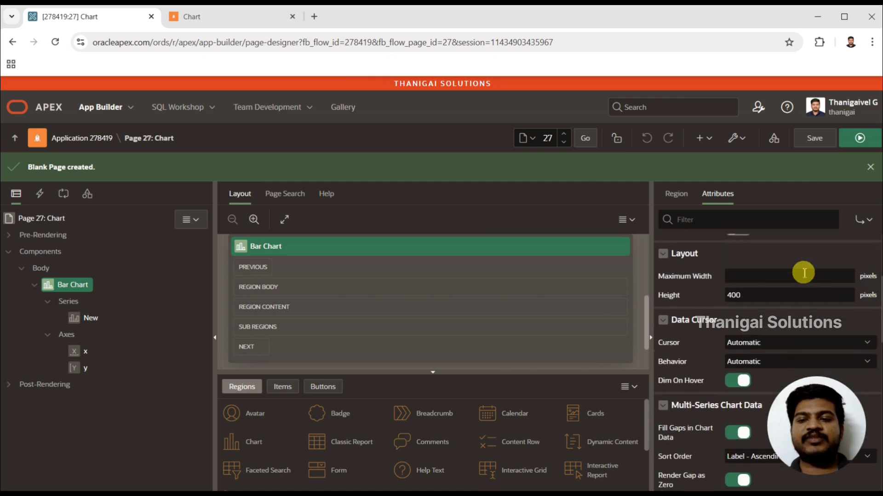
click(762, 273)
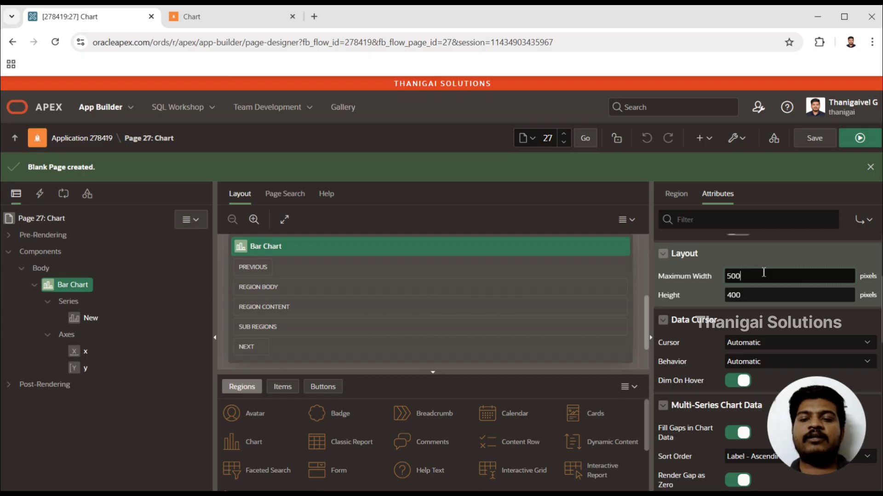
click(863, 139)
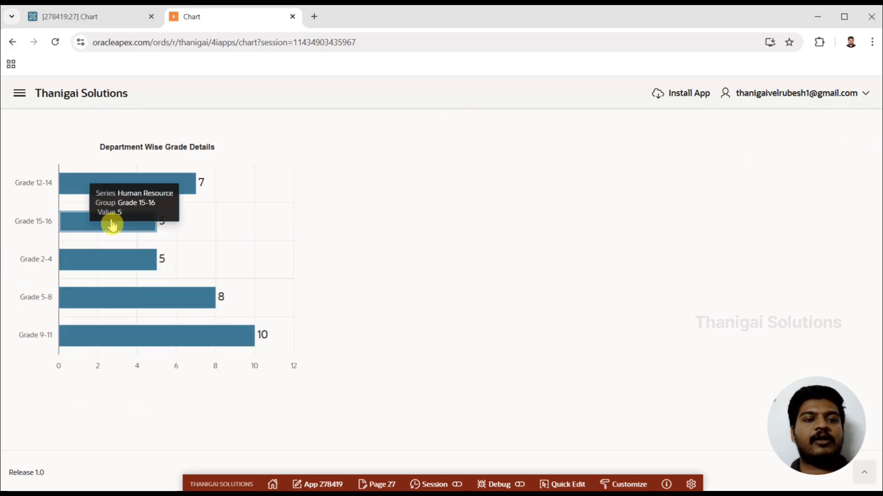
Step: Return to the page designer, review the chart's tooltip settings and compare them with the tooltips on the running page
click(87, 16)
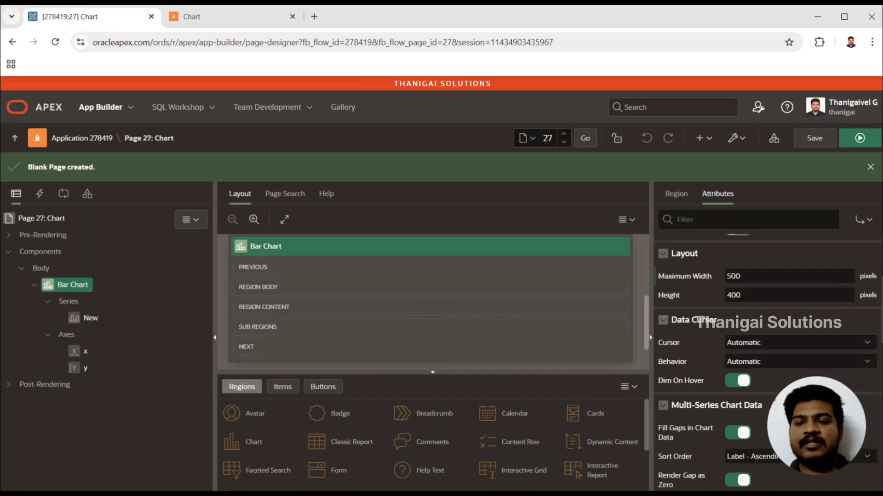
scroll(872, 317, down, 6)
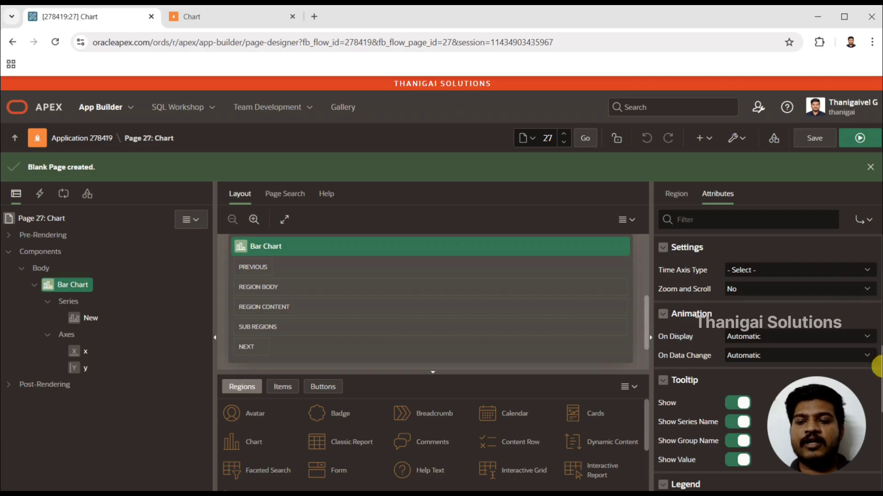
scroll(877, 366, down, 3)
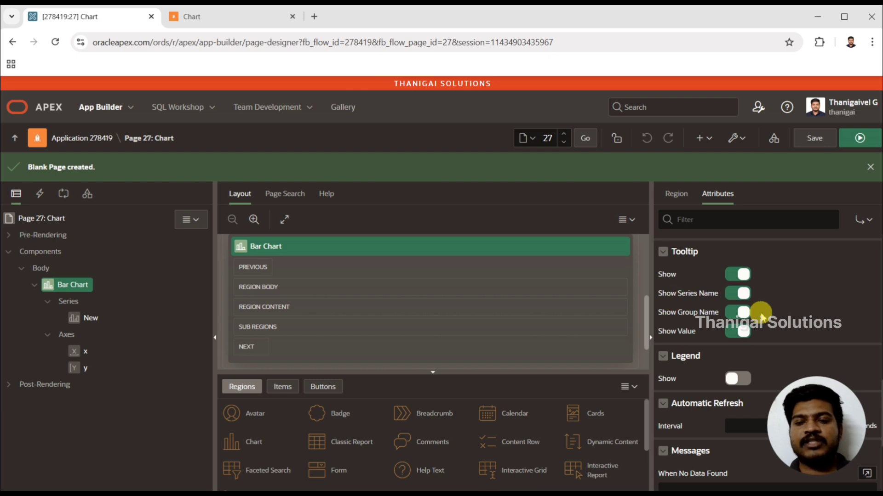
click(252, 16)
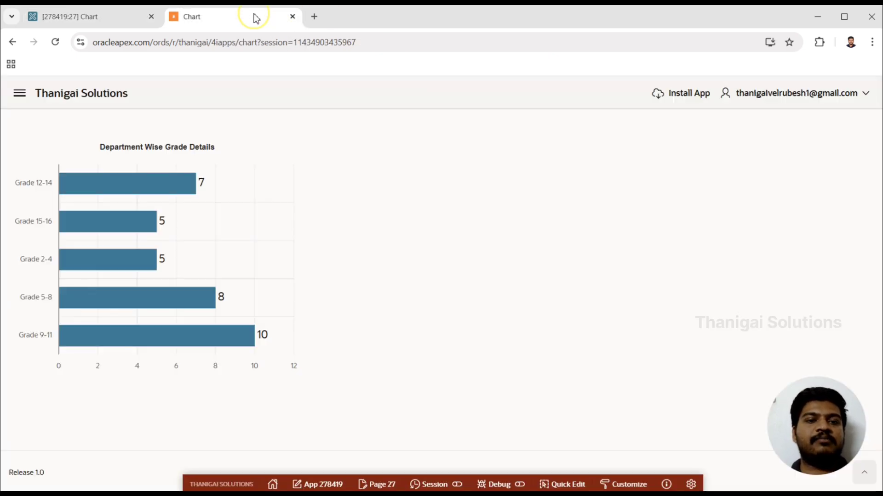
mouse_move(141, 187)
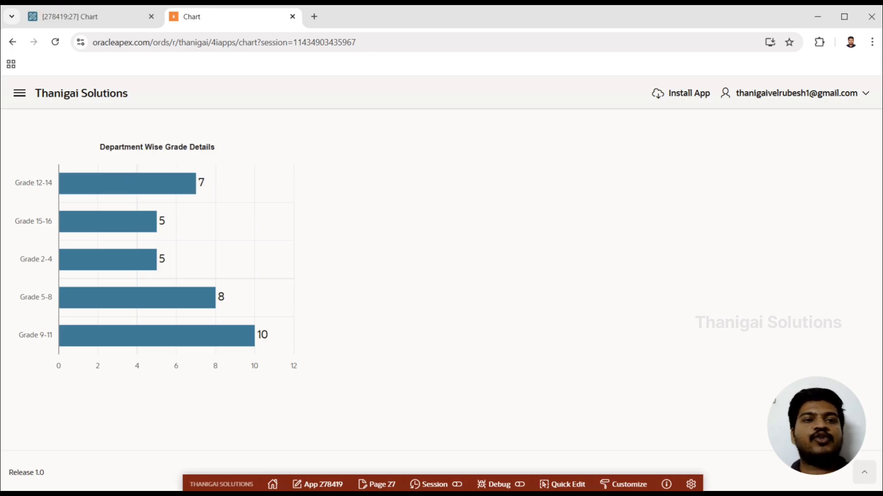
Step: Return to the page designer, enable the Bar Chart region's legend and run the page
click(69, 18)
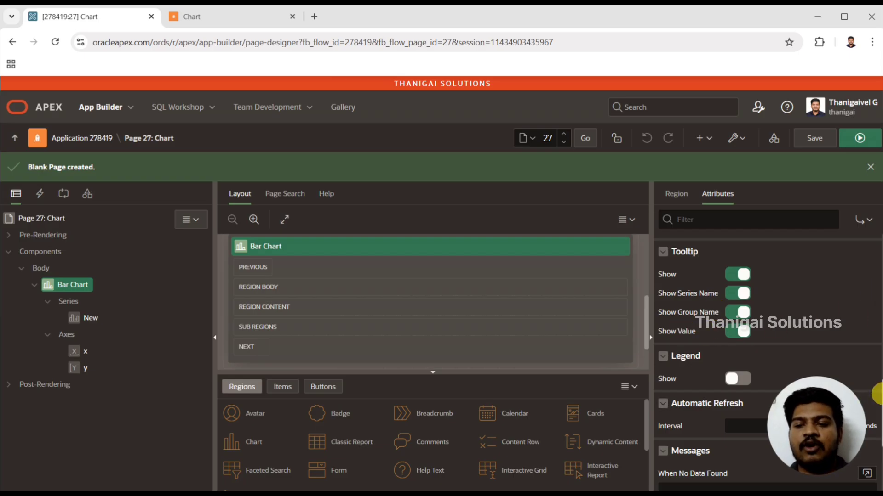
scroll(876, 394, down, 2)
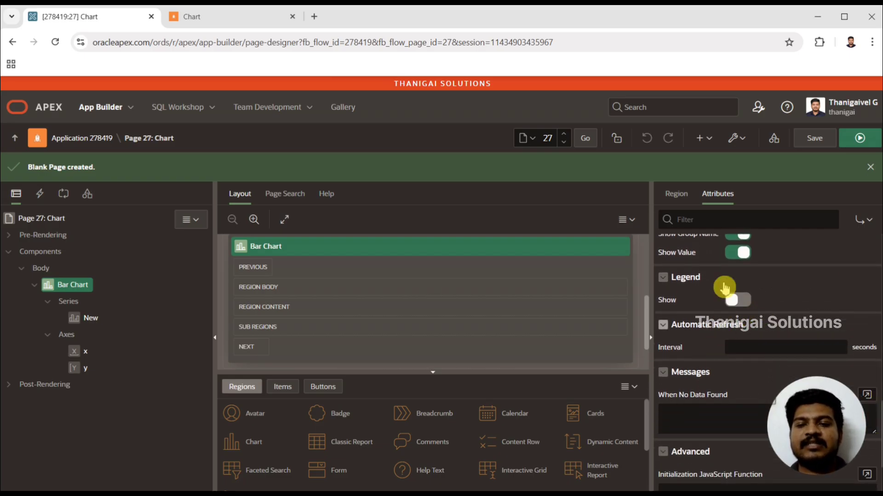
click(738, 301)
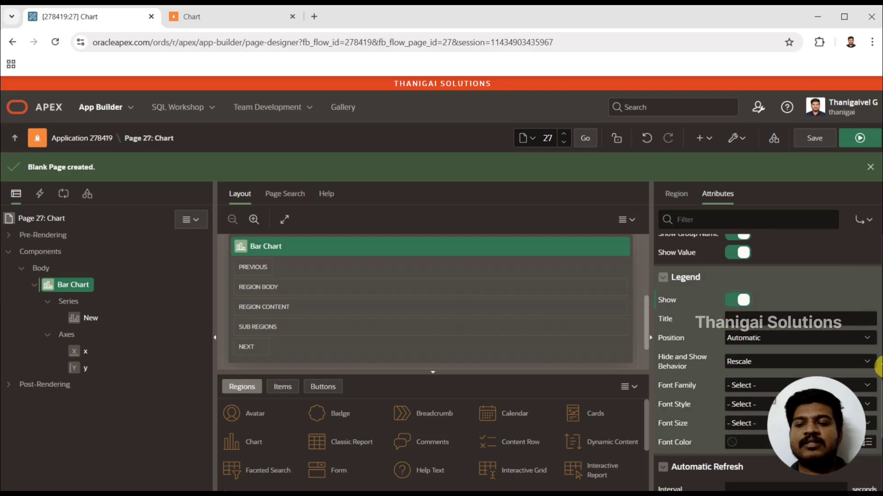
scroll(876, 393, down, 2)
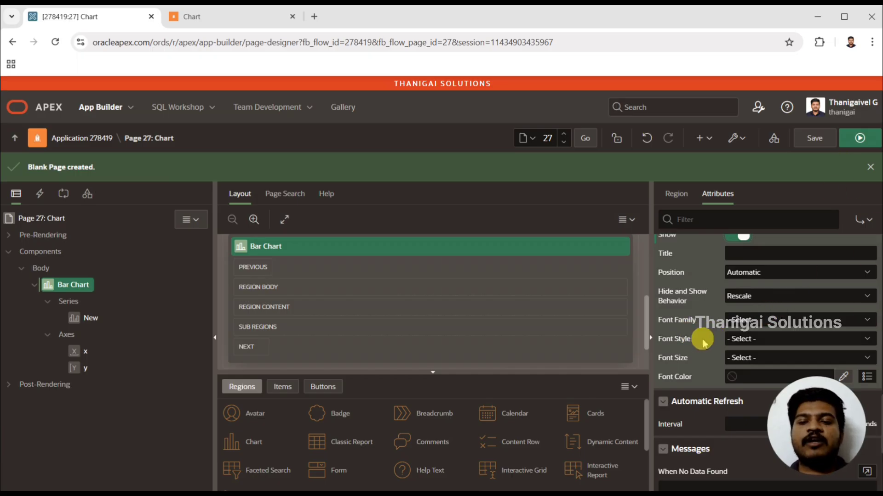
click(859, 138)
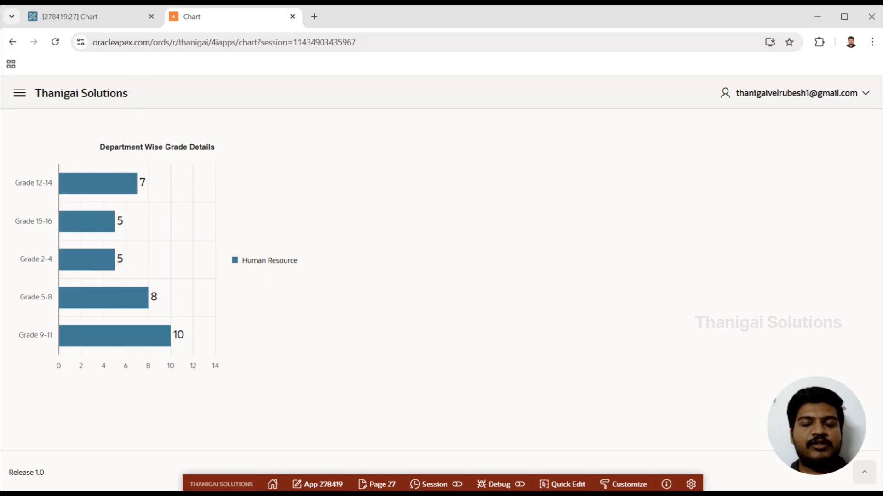
Step: Examine the chart's Automatic Refresh interval setting in the page designer, then inspect the legend and bars on the running page
click(59, 15)
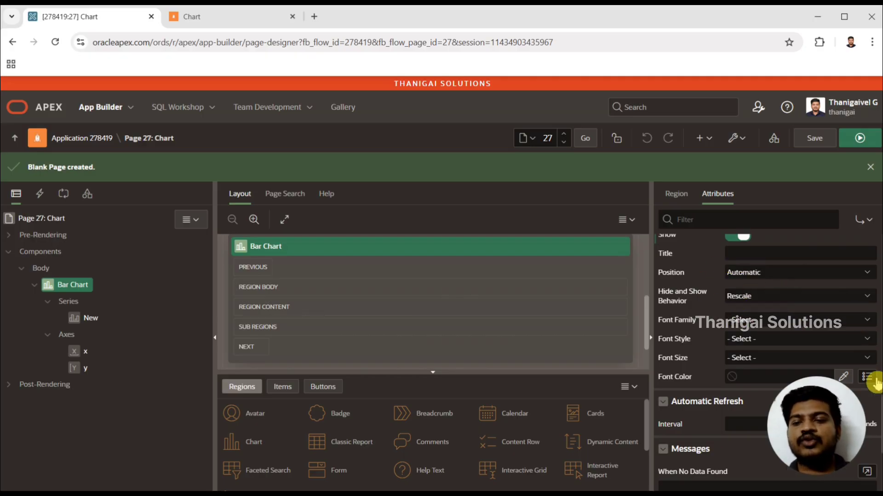
scroll(878, 416, down, 3)
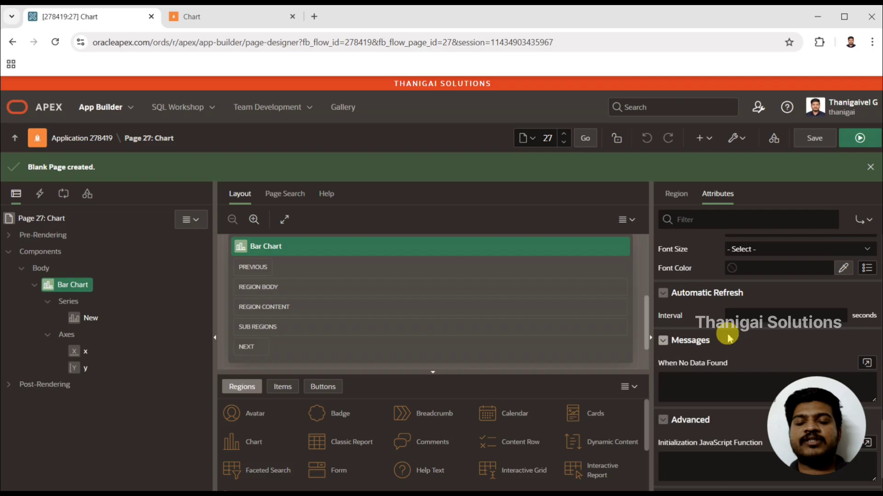
click(746, 316)
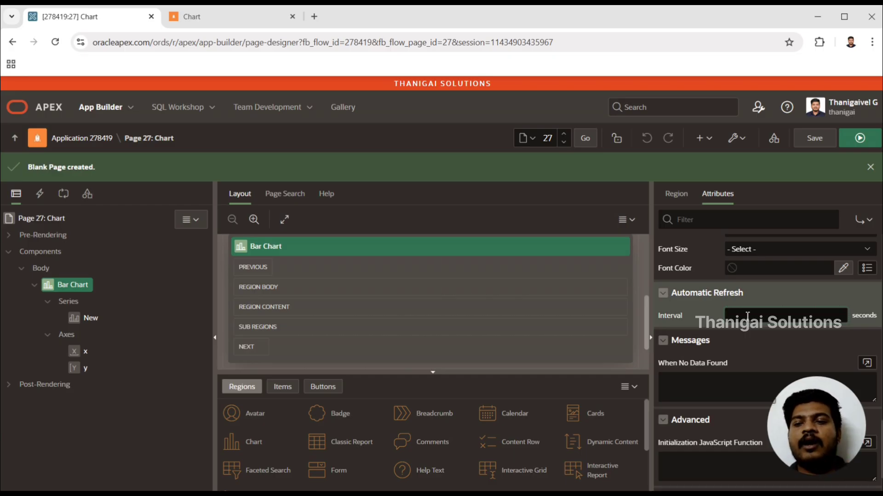
click(764, 322)
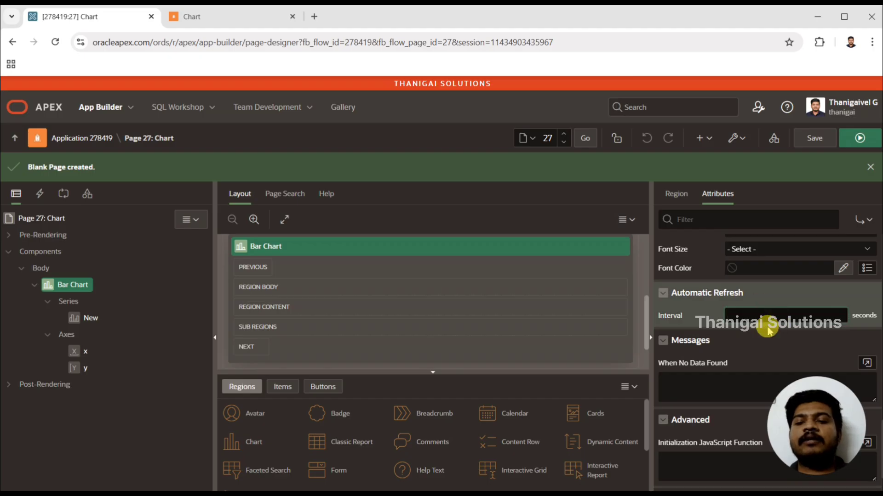
click(759, 321)
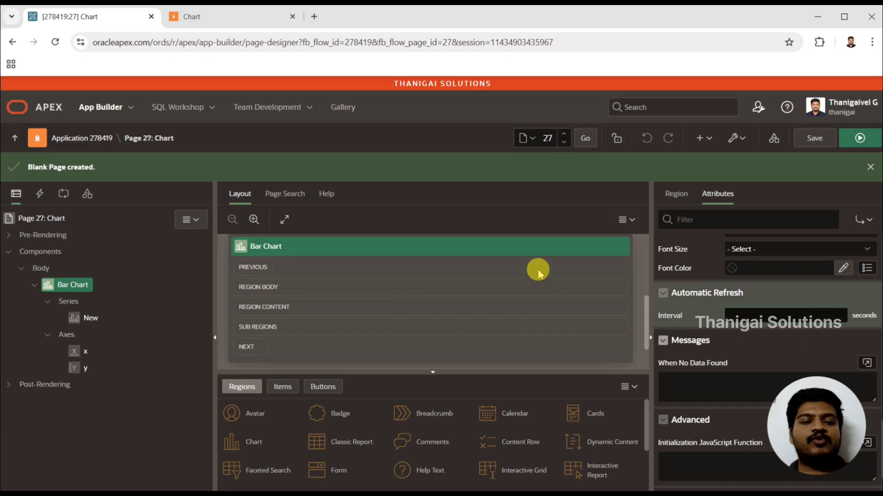
click(232, 23)
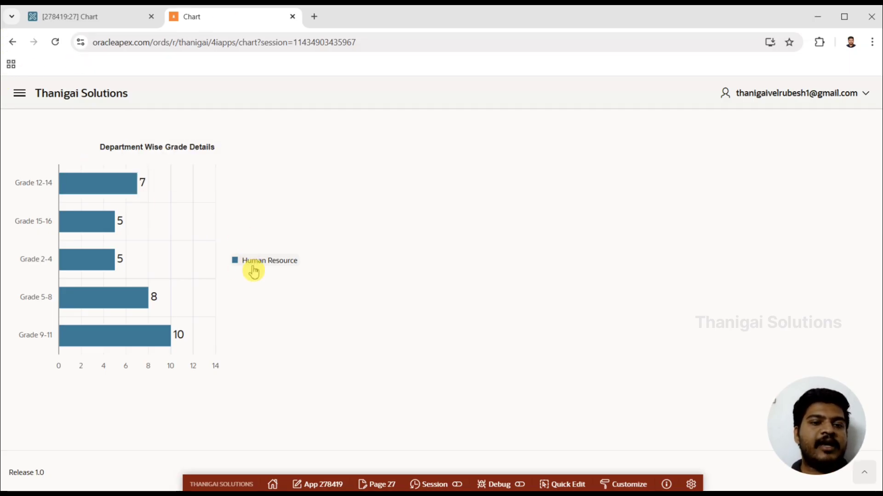
mouse_move(78, 181)
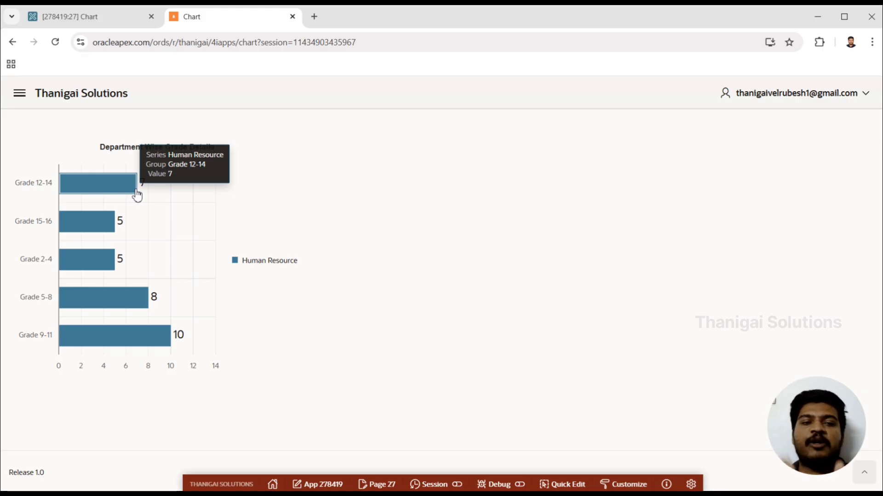
Step: Return to the page designer, set the Bar Chart region's orientation to Vertical and save the page
click(96, 17)
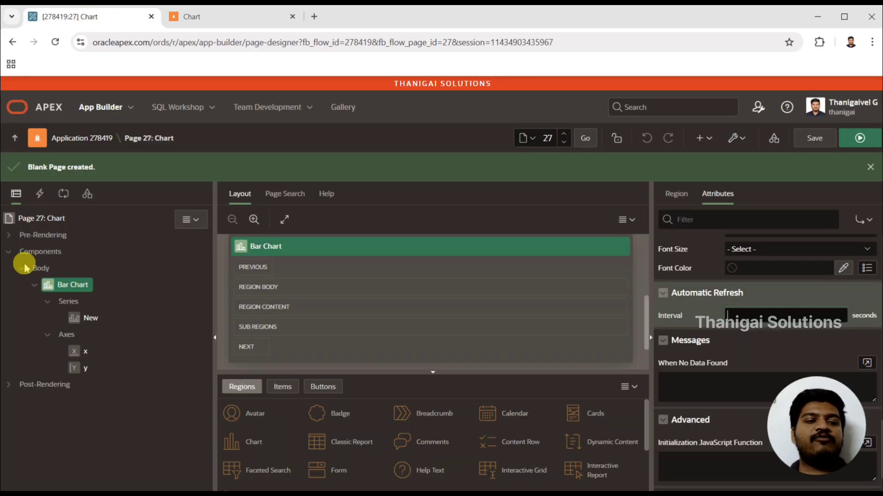
click(85, 318)
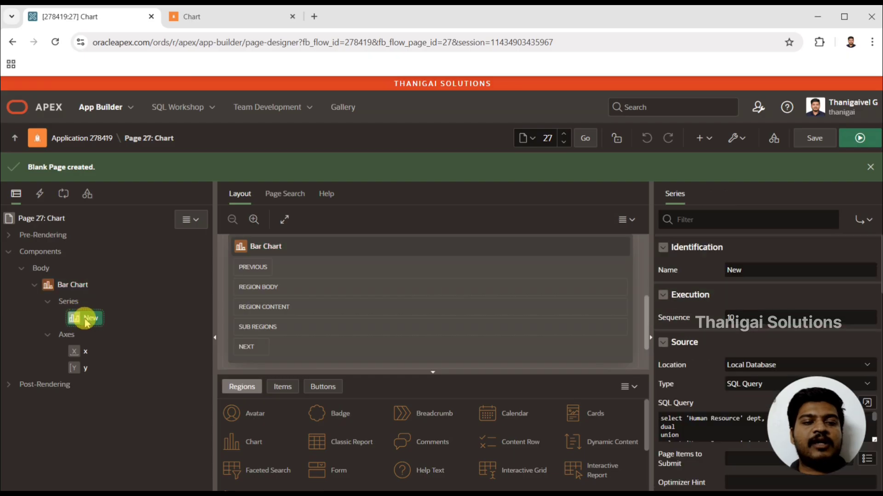
click(73, 285)
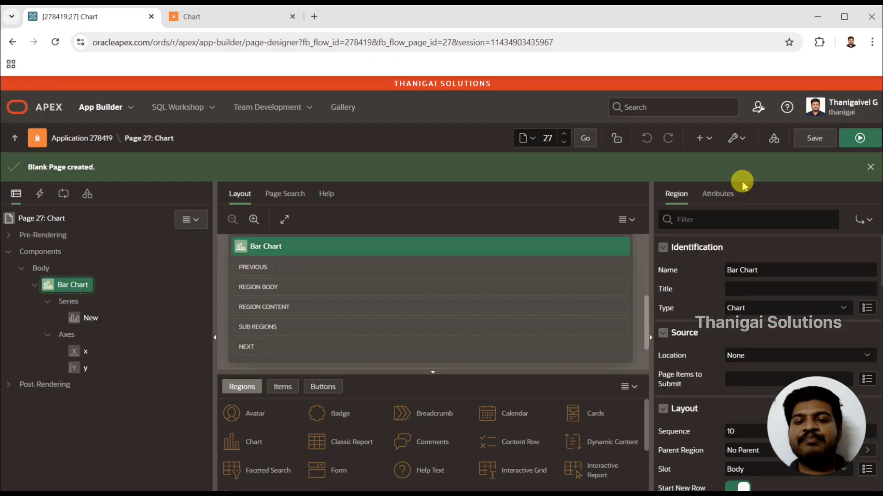
click(720, 194)
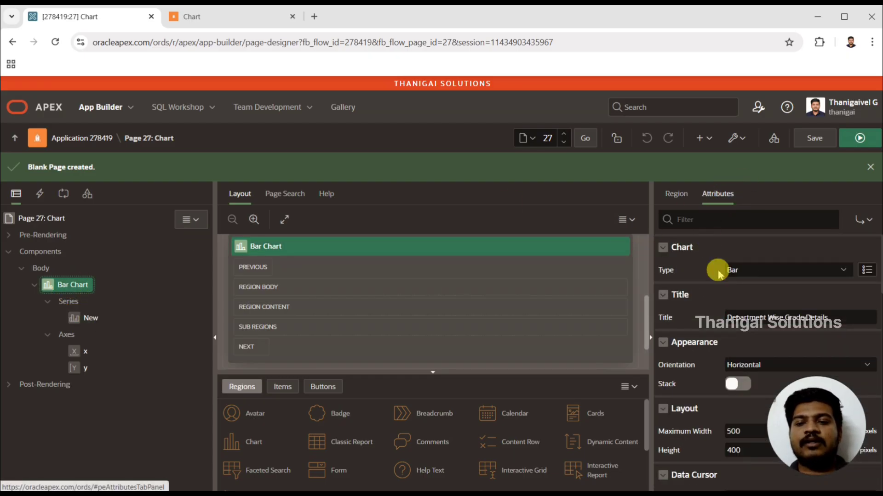
click(749, 361)
click(739, 388)
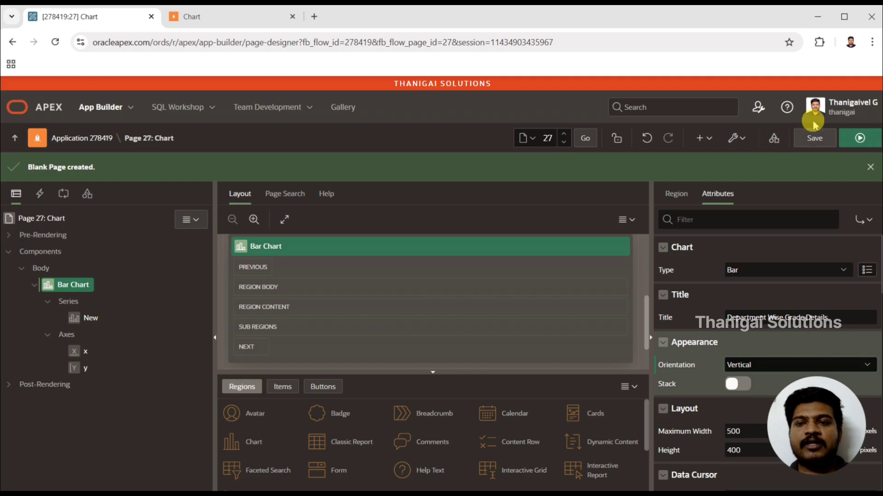
click(814, 138)
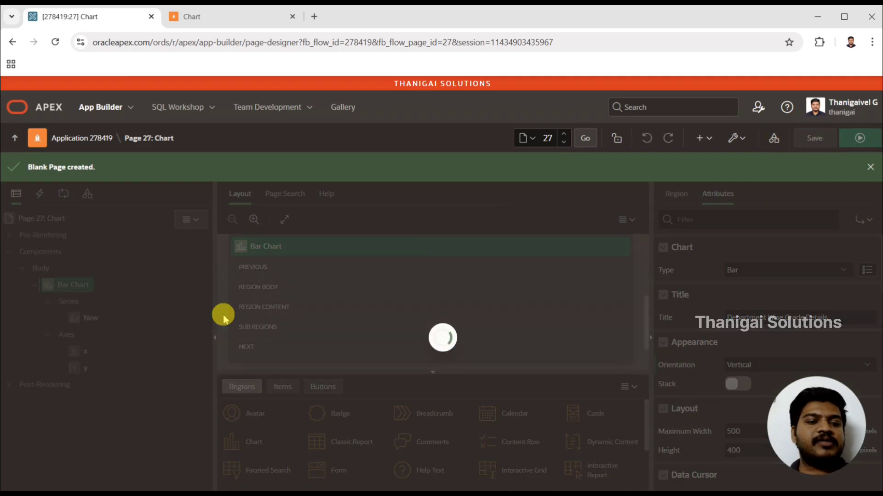
Step: Duplicate the chart's existing series and name the copy "Finance Department"
click(90, 319)
right_click(91, 320)
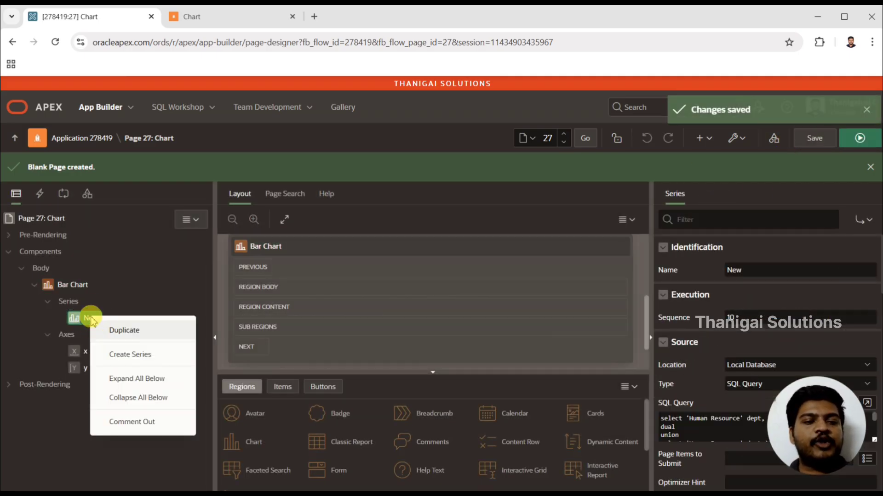
click(120, 330)
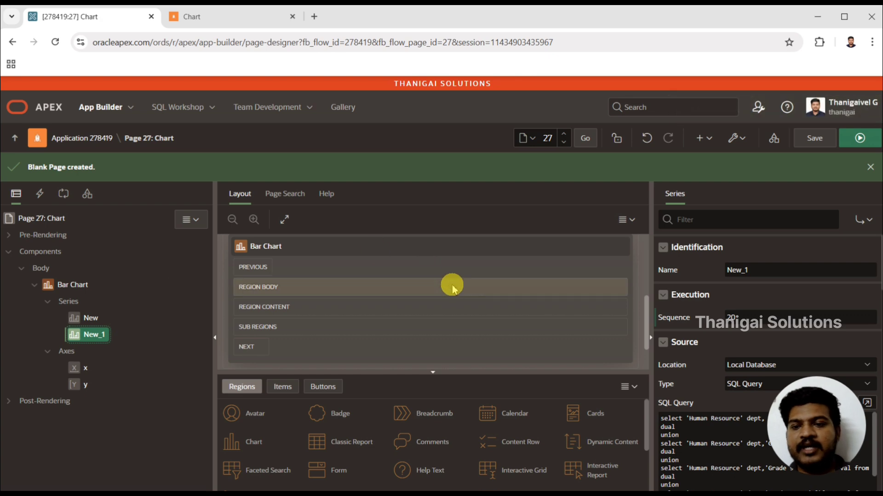
double_click(782, 272)
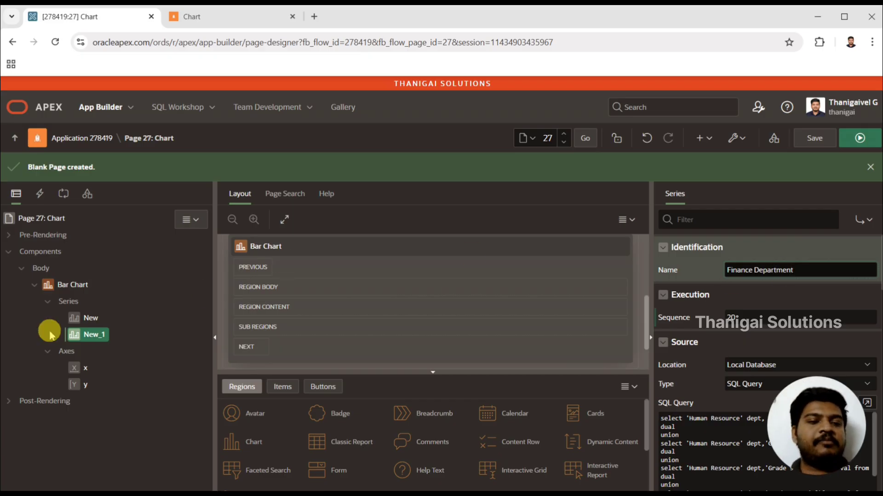
Step: Rename the original series "New" as "HR Department"
click(81, 323)
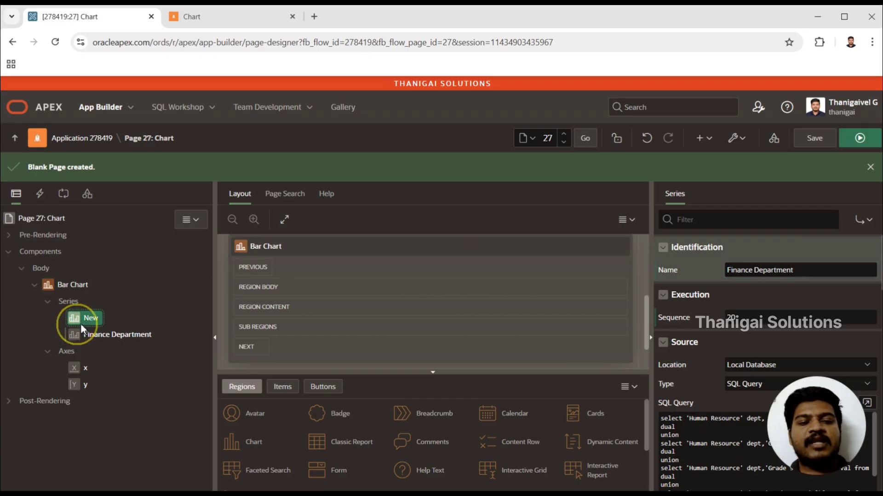
double_click(780, 270)
text(HR De)
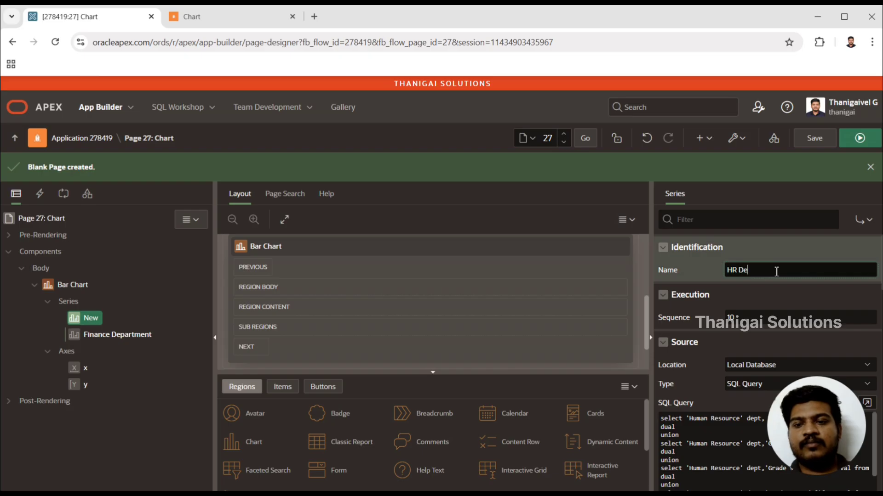
text(partment)
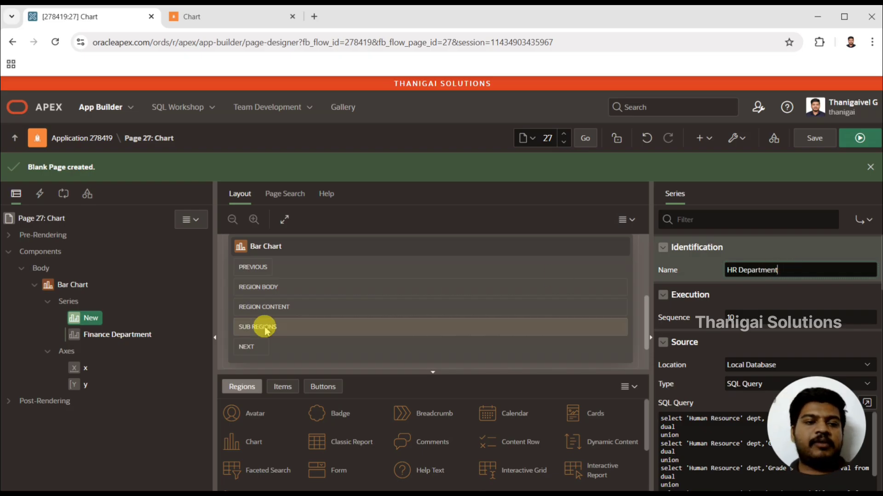
Step: In the Finance Department series' SQL query, set the Grade 2-4 value to 4 and the Grade 5-8 value to 10
click(108, 332)
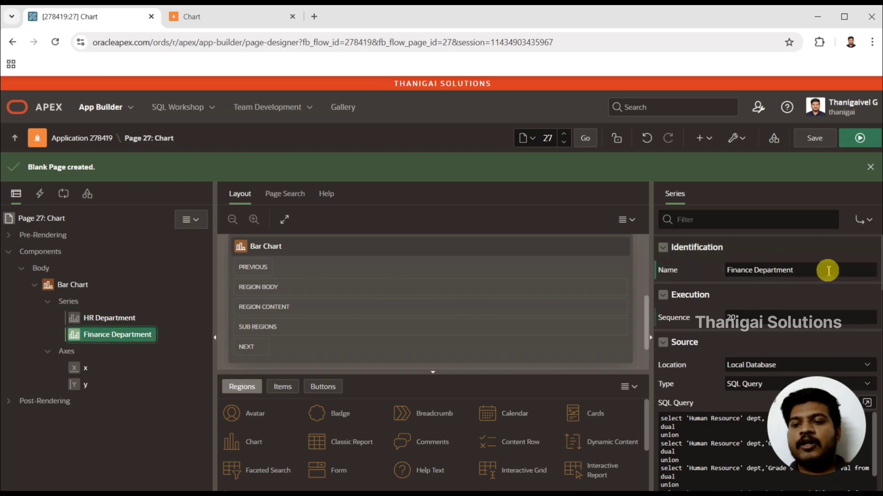
scroll(765, 321, down, 3)
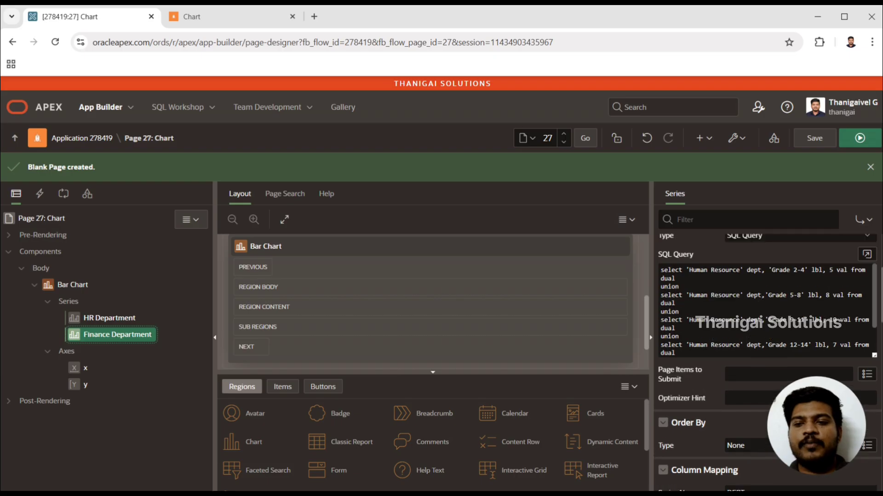
click(866, 254)
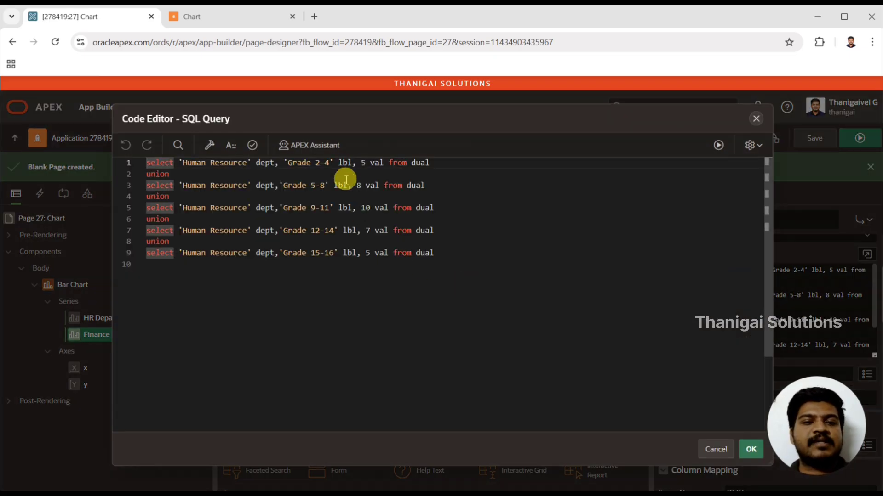
click(363, 163)
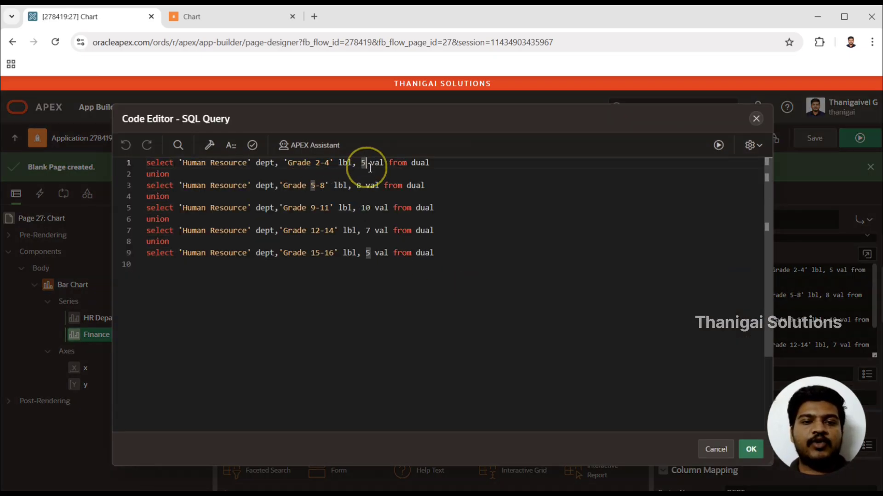
key(BackSpace)
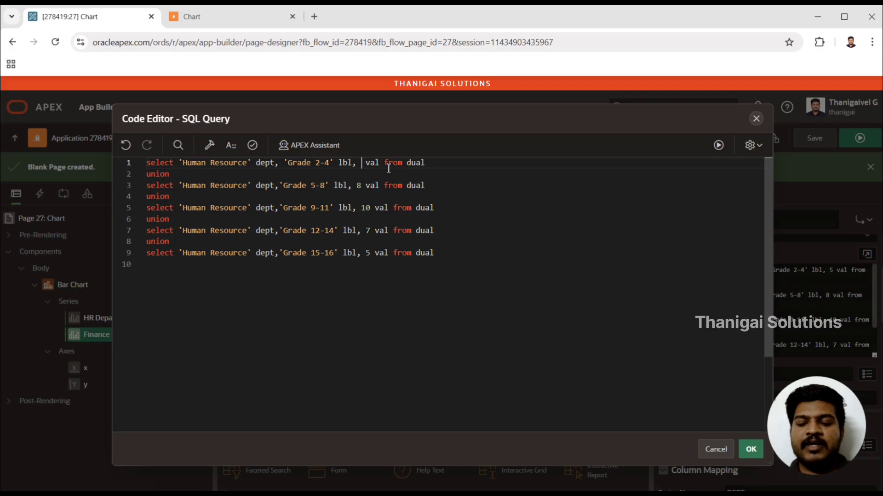
text(4)
click(362, 188)
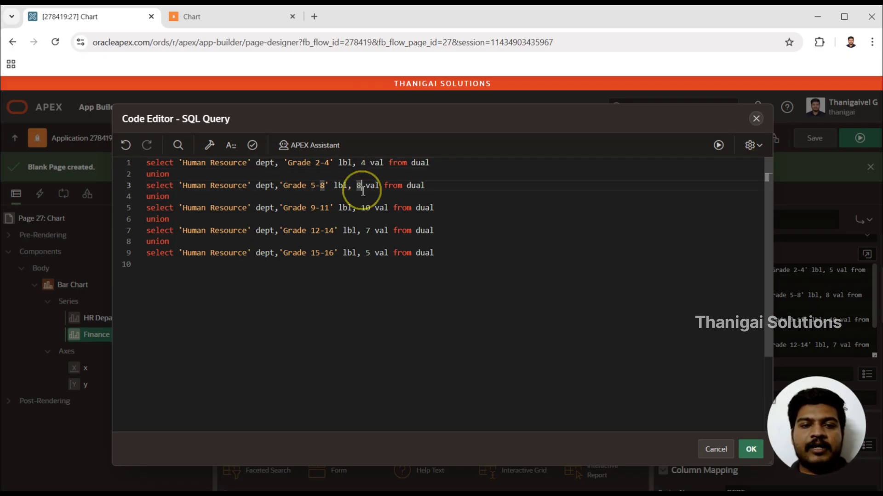
key(BackSpace)
text(10)
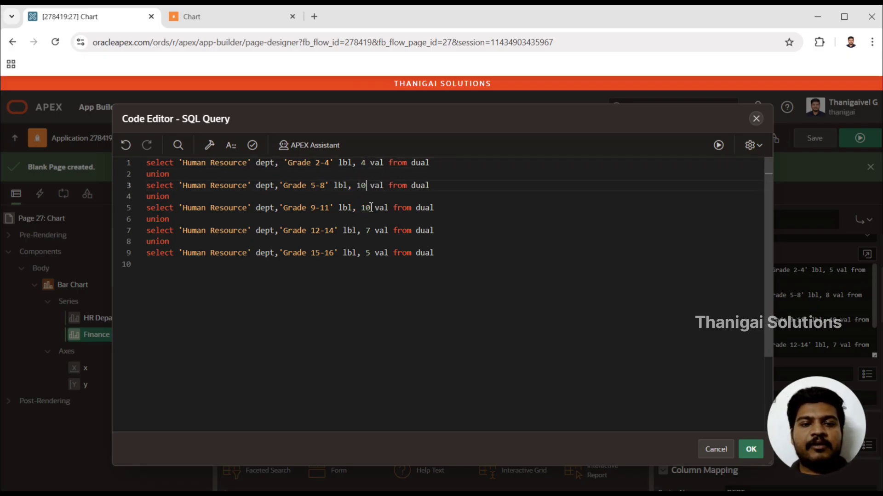
Step: Set the query's Grade 9-11 value to 12 and its Grade 12-14 value to 8
click(371, 208)
key(BackSpace)
text(2)
click(376, 232)
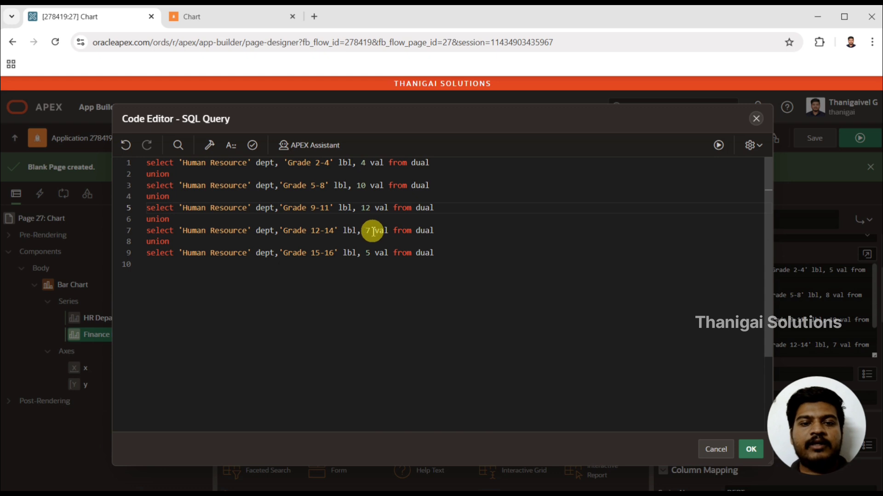
click(373, 231)
key(BackSpace)
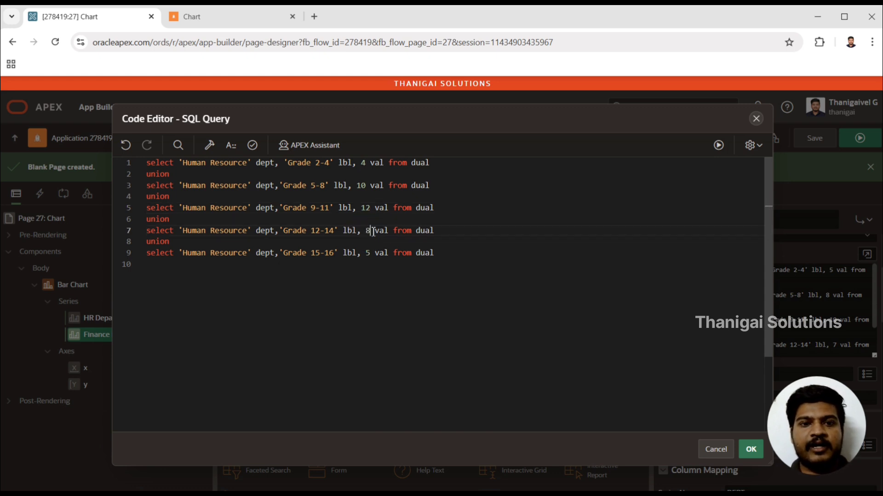
Step: Replace the department text 'Human Resource' with 'Finance' in the Grade 2-4 line of the query
double_click(198, 164)
text(Finan)
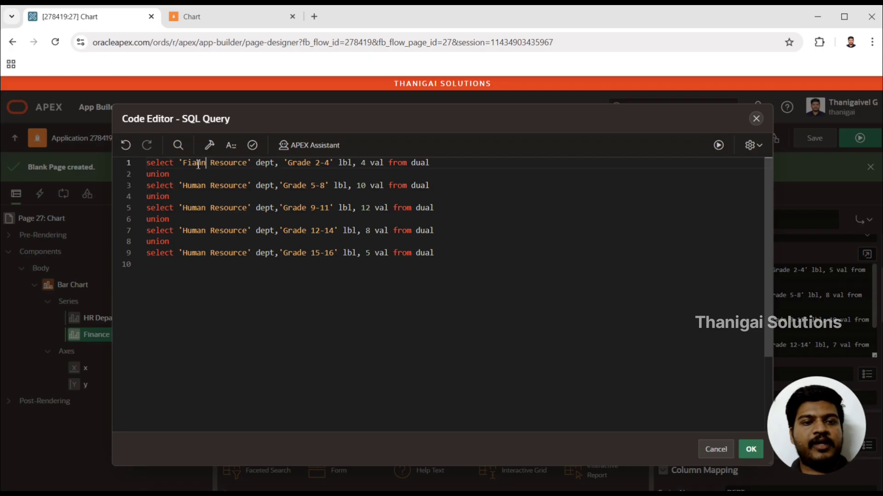
text(ce)
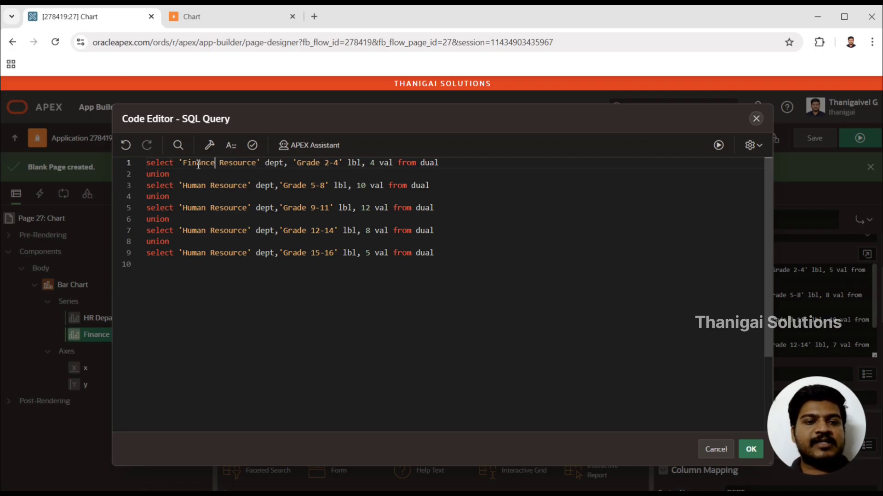
text( Dep)
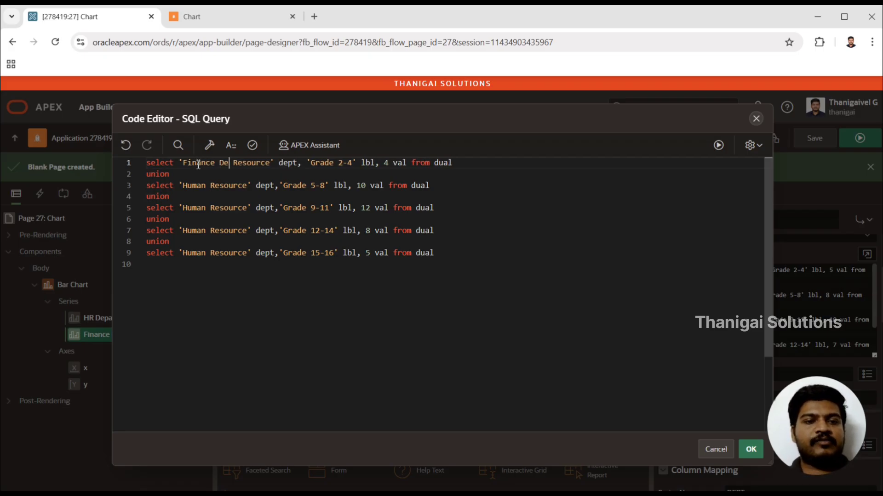
key(BackSpace)
key(BackSpace)
key(BackSpace)
key(Delete)
key(Delete)
key(Delete)
key(Delete)
key(Delete)
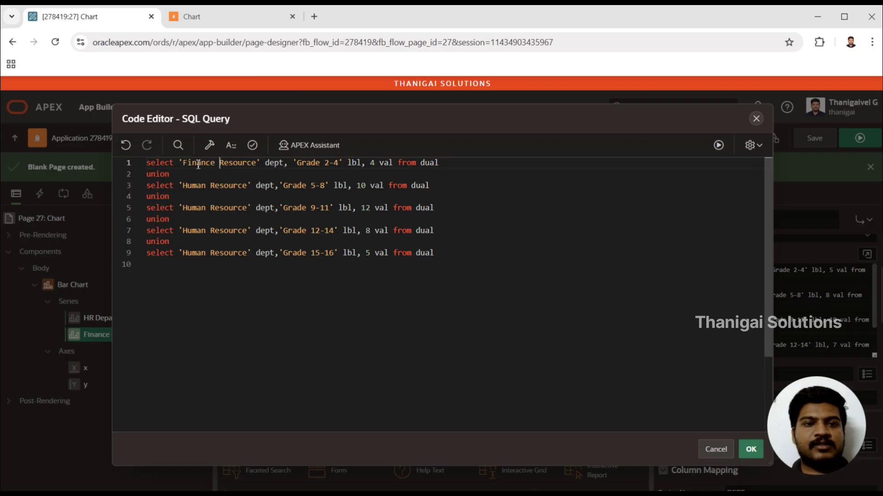
key(Delete)
key(Delete)
key(Delete)
key(Delete)
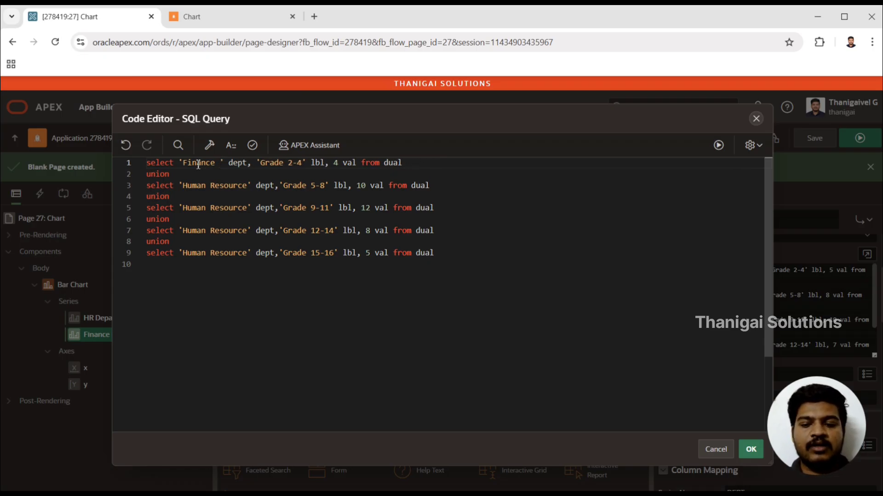
key(BackSpace)
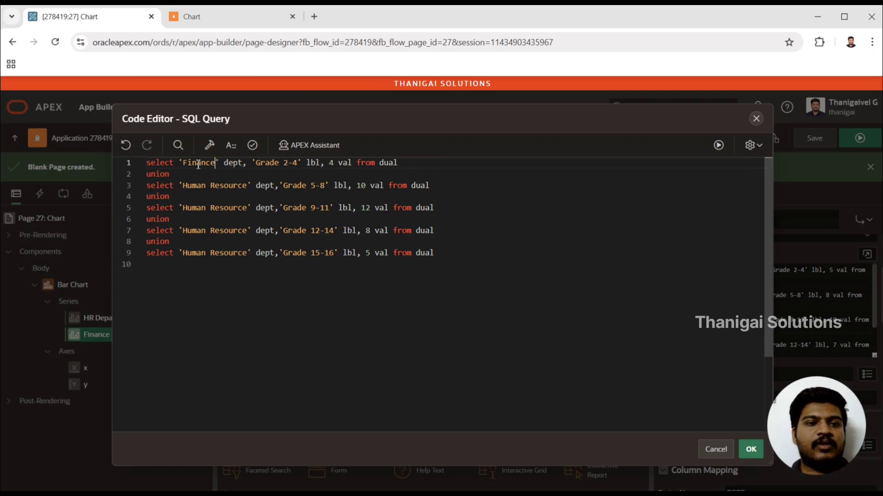
Step: Copy the opening select 'Finance' dept, part of the first line over the start of the Grade 5-8 line
click(248, 167)
key(shift+Home)
key(ctrl+c)
key(Down)
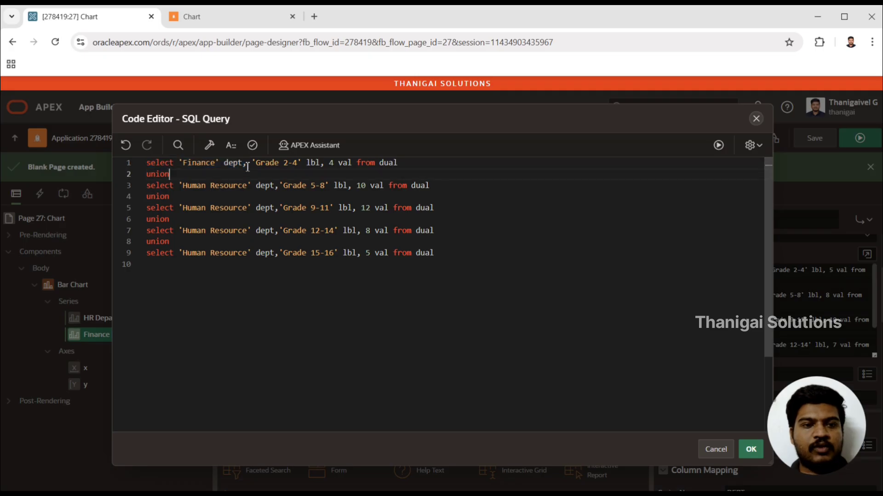
key(Down)
key(Right)
key(shift+Home)
key(ctrl+v)
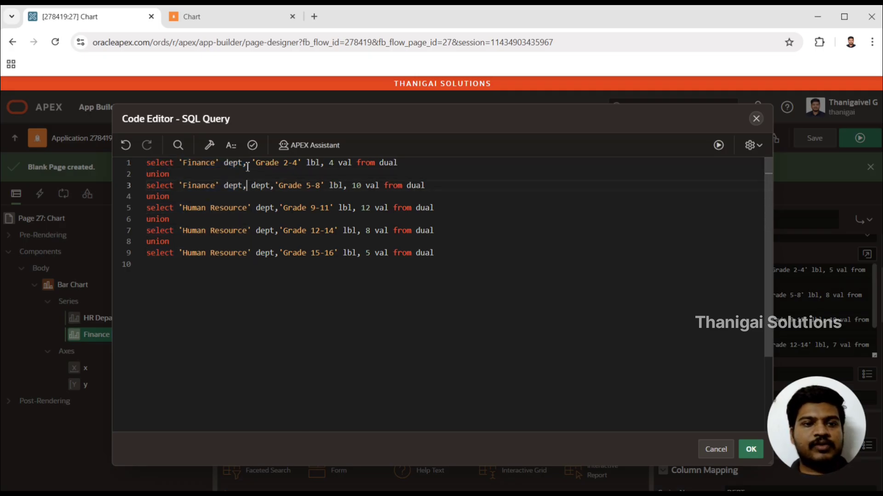
Step: Replace the start of the Grade 9-11, Grade 12-14 and Grade 15-16 lines with the copied select 'Finance' dept, text
key(Right)
key(Right)
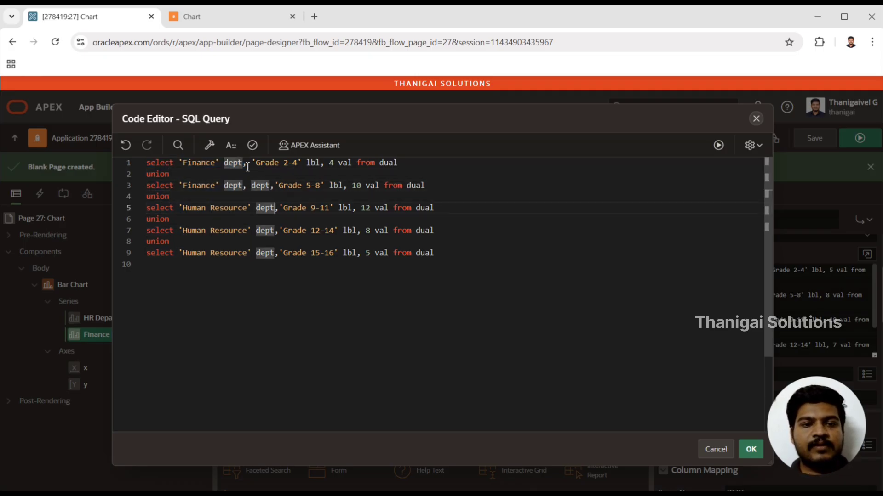
key(Right)
key(shift+Home)
key(ctrl+v)
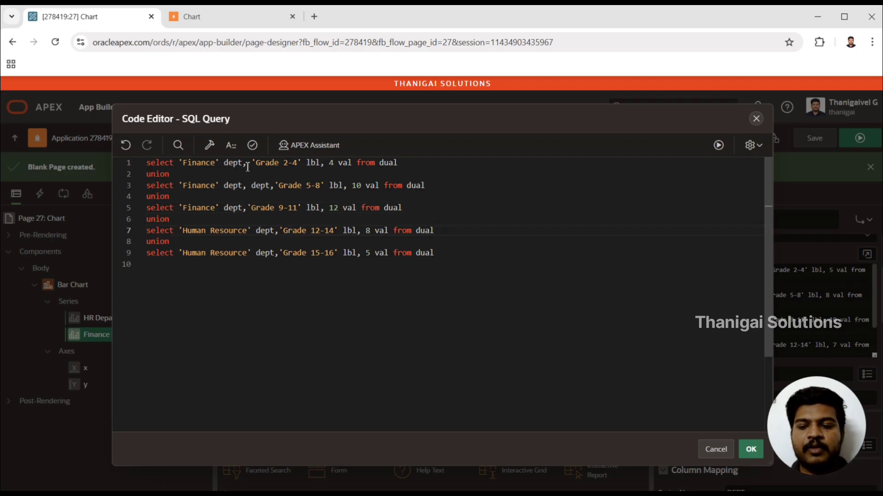
key(shift+Home)
key(ctrl+v)
key(Right)
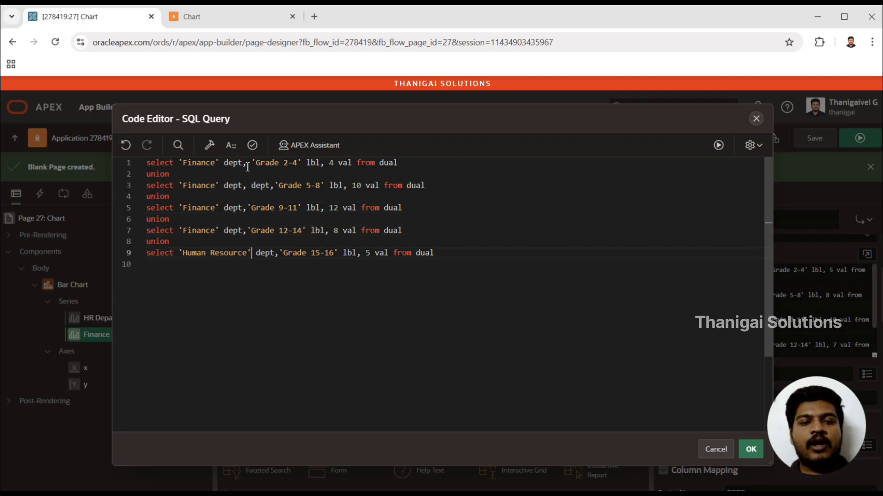
key(Right)
key(Right)
key(Right)
key(shift+Home)
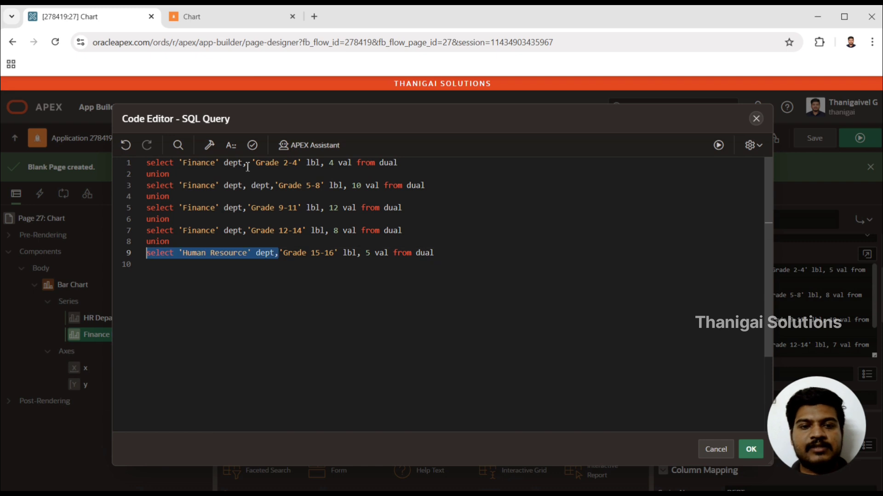
key(ctrl+v)
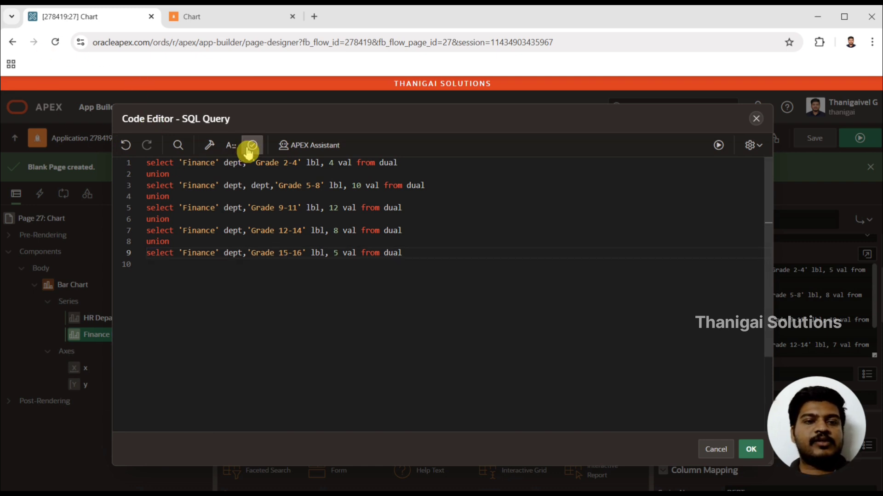
Step: Validate the query, remove the duplicate dept column from the Grade 5-8 line, then revalidate and accept the query
click(250, 146)
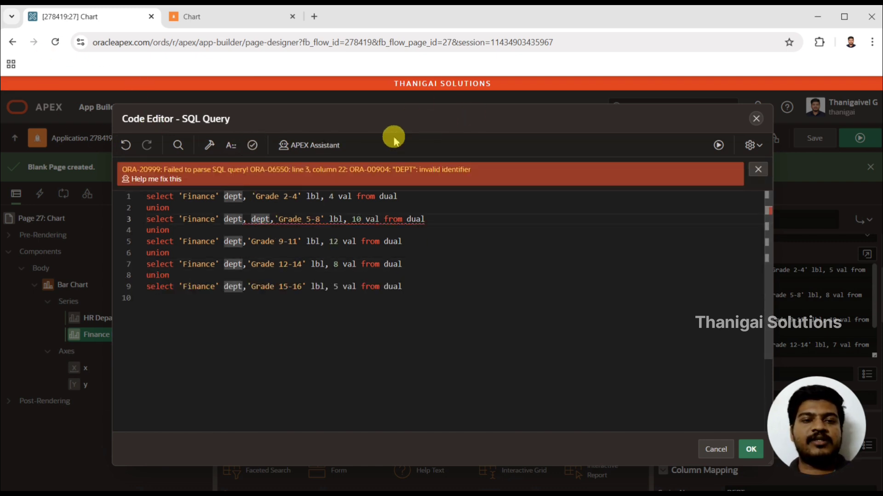
double_click(261, 220)
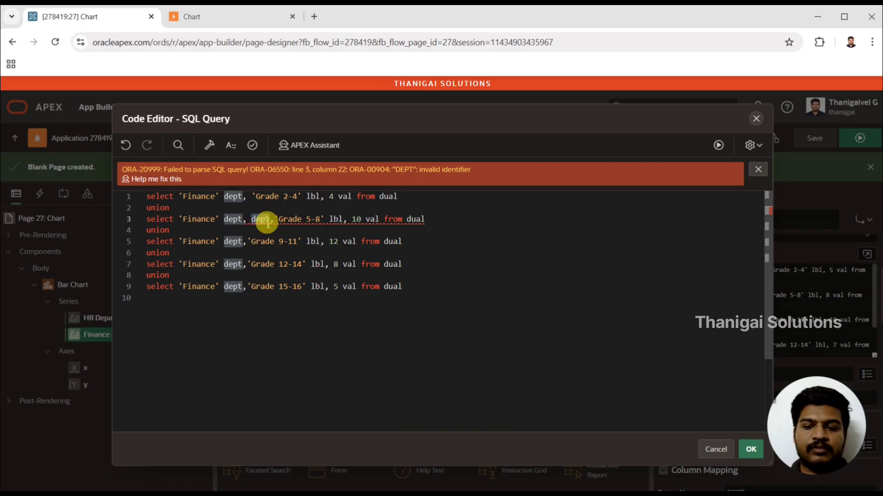
key(Delete)
key(Delete)
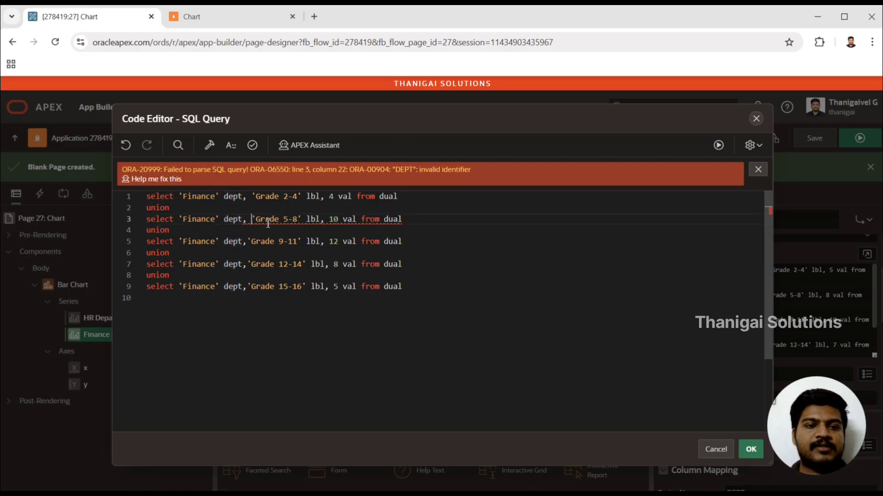
click(250, 147)
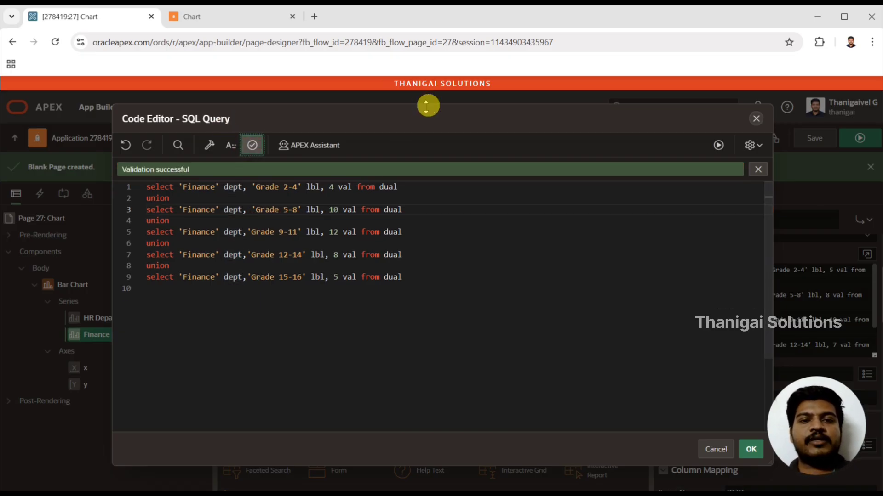
drag(423, 113, 314, 100)
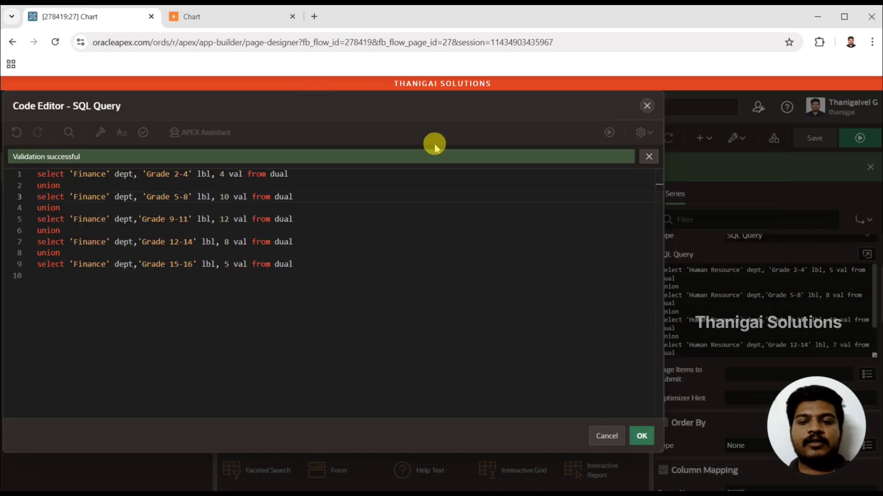
click(642, 436)
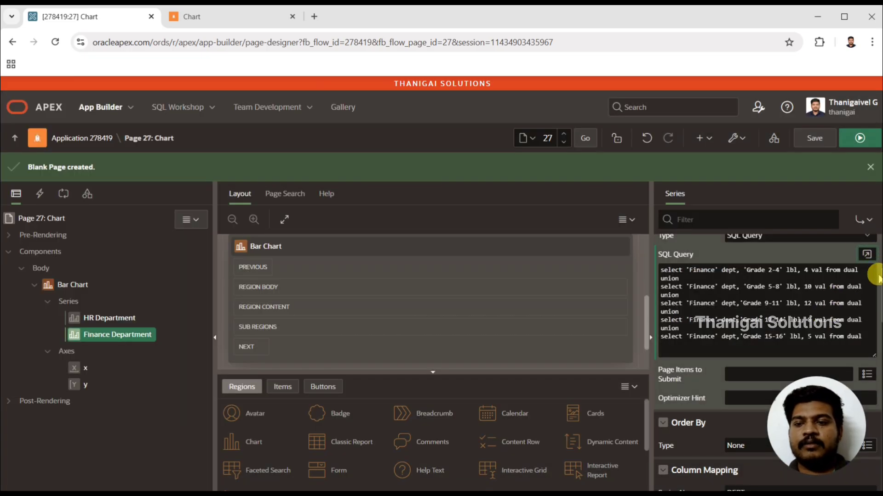
Step: Check the Finance Department series' column mapping, then save and run the page
drag(877, 271, 877, 329)
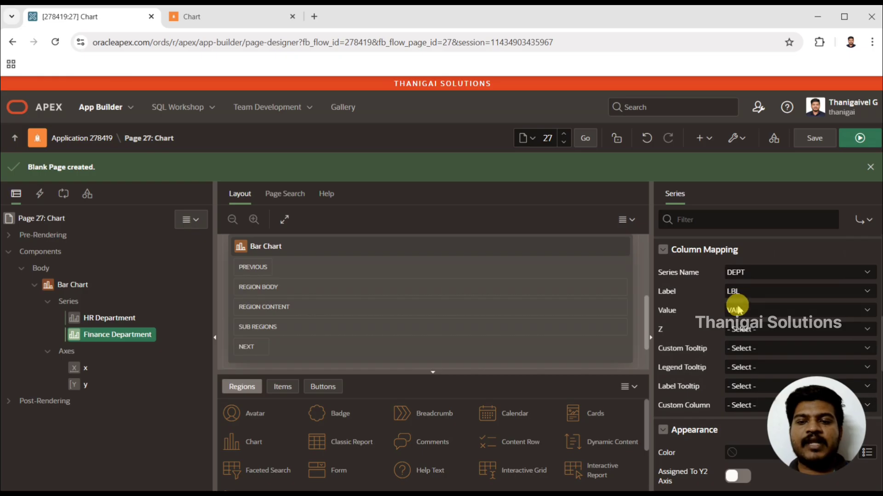
click(874, 140)
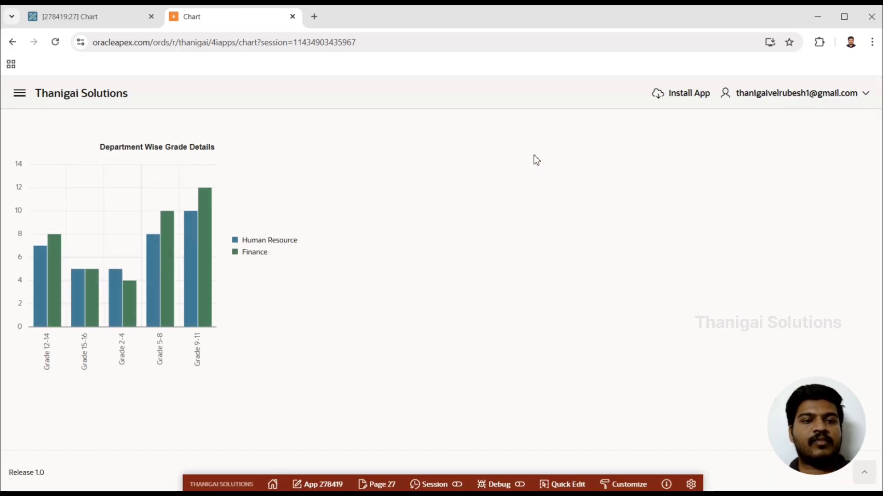
Step: Return to the page designer, clear the Bar Chart's maximum width, and save and run the page to inspect both series
click(112, 16)
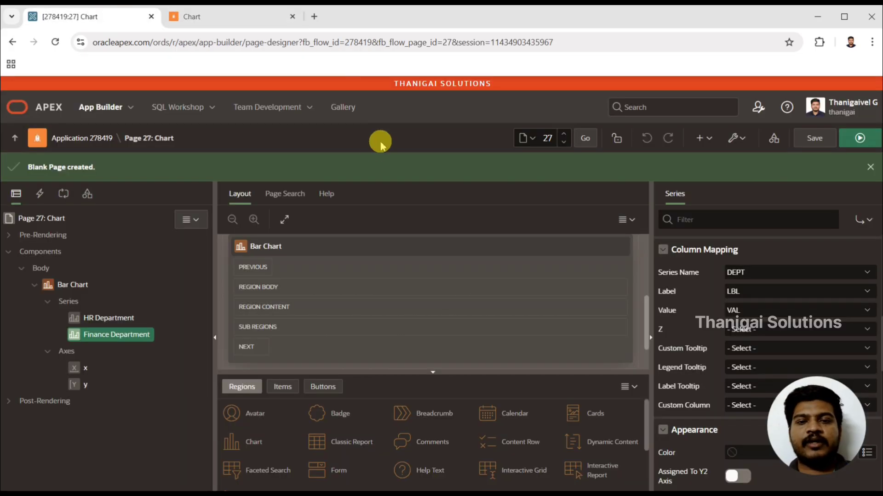
click(71, 285)
click(729, 196)
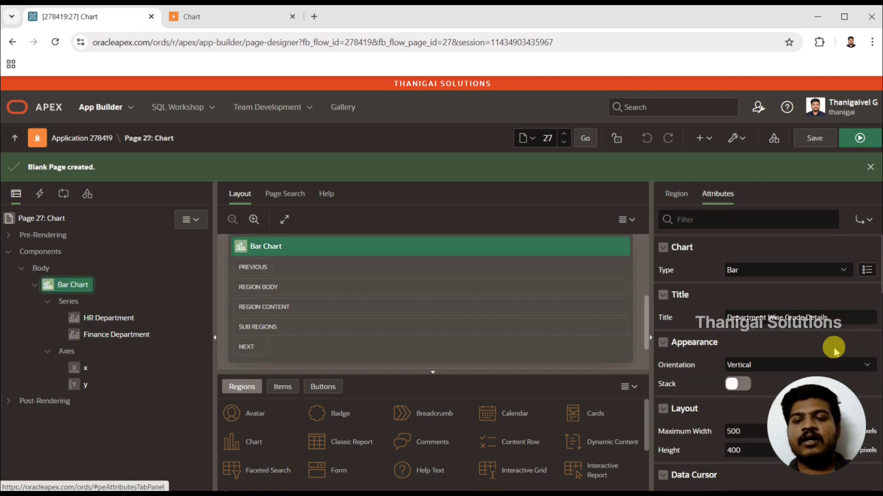
click(742, 432)
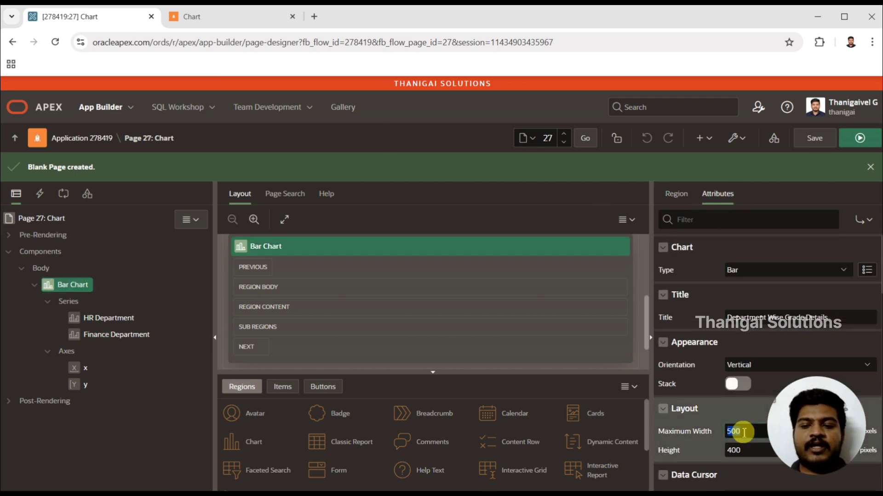
key(BackSpace)
key(BackSpace)
key(BackSpace)
click(861, 146)
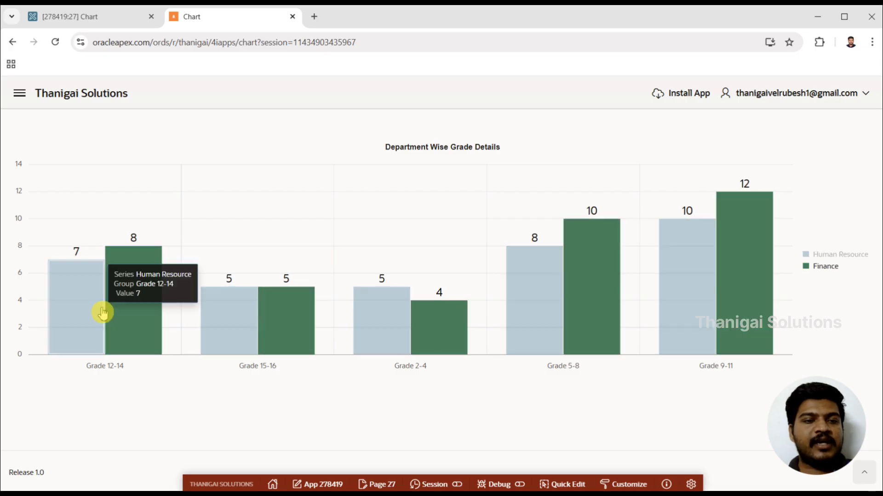
mouse_move(71, 303)
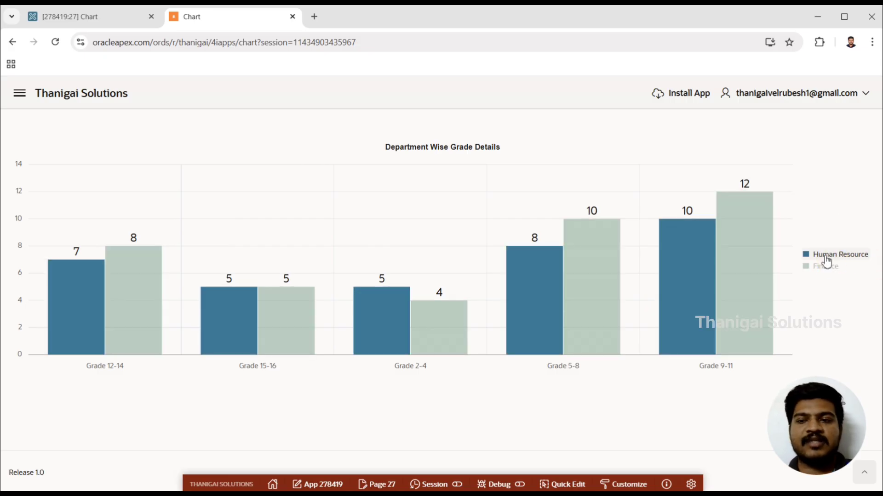
Step: Examine the Finance series from the chart legend and compare both departments' bars across the grade groups
click(826, 270)
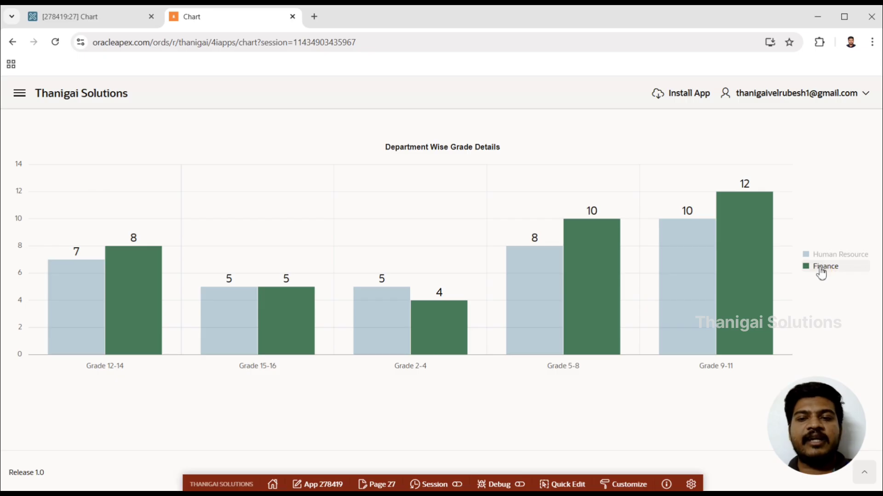
click(814, 273)
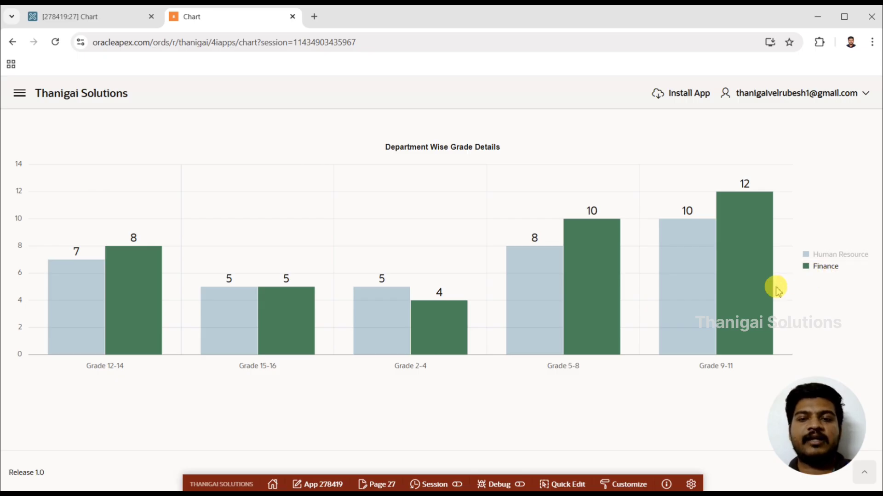
mouse_move(736, 296)
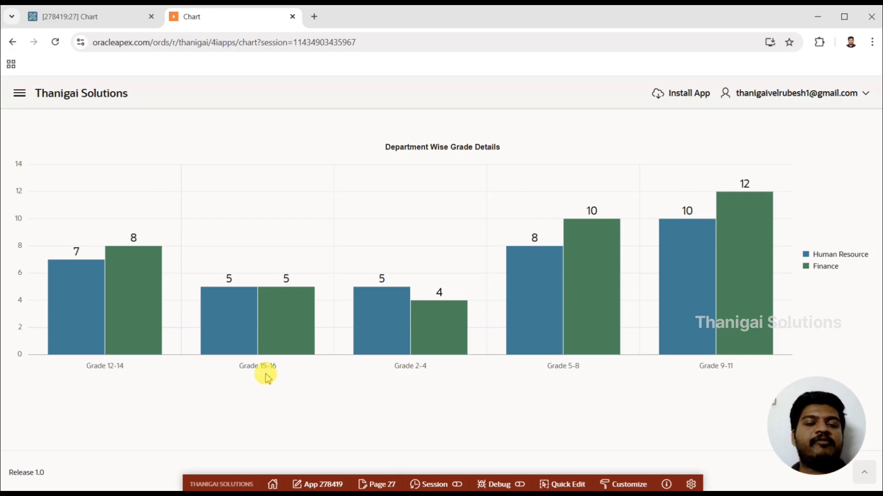
mouse_move(256, 340)
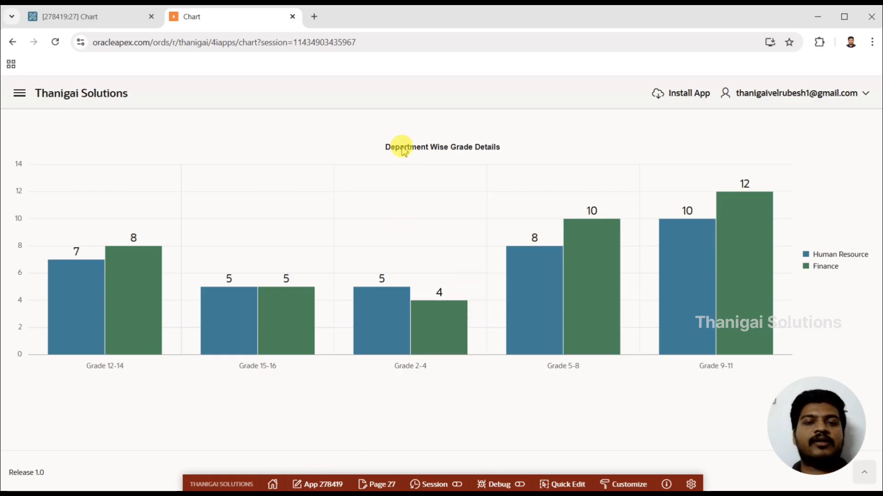
mouse_move(159, 256)
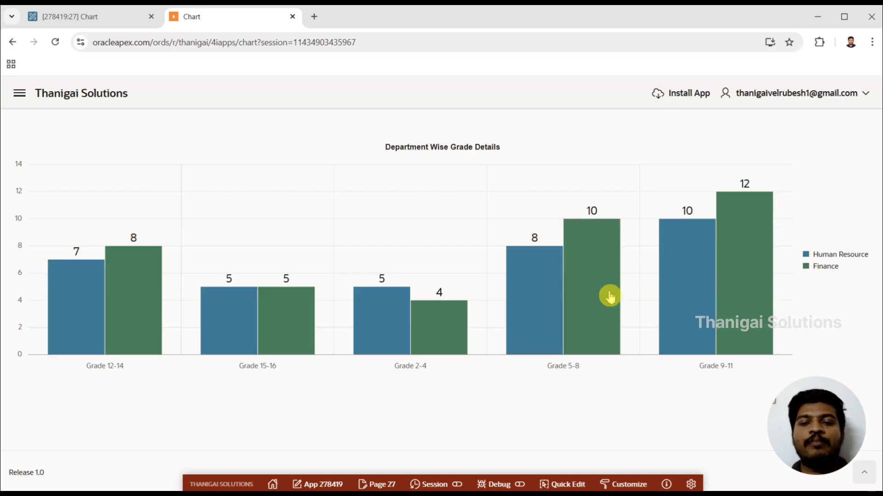
mouse_move(531, 297)
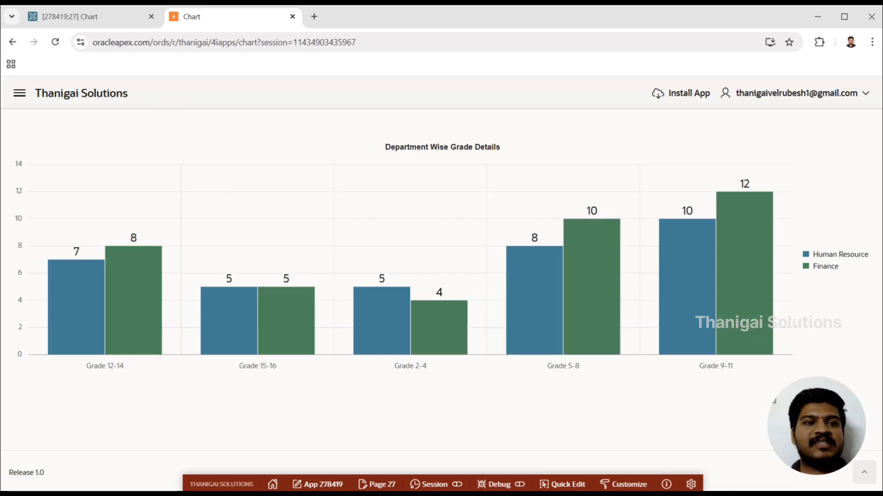
Step: Return to the page designer, enable stacking for the Bar Chart, and save and run the page to inspect the stacked series
click(100, 19)
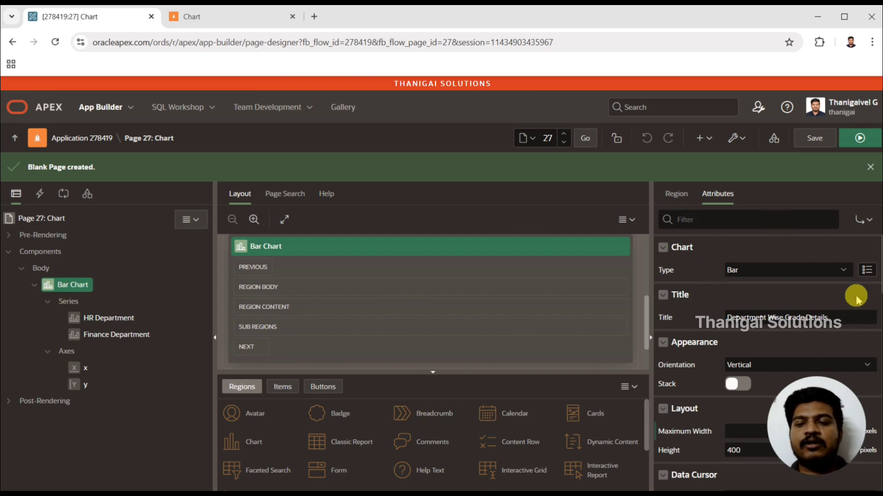
click(738, 385)
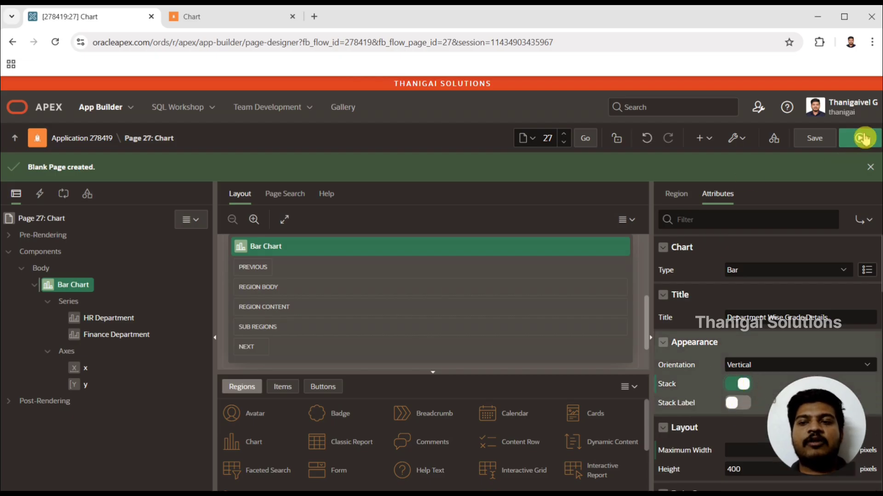
click(864, 138)
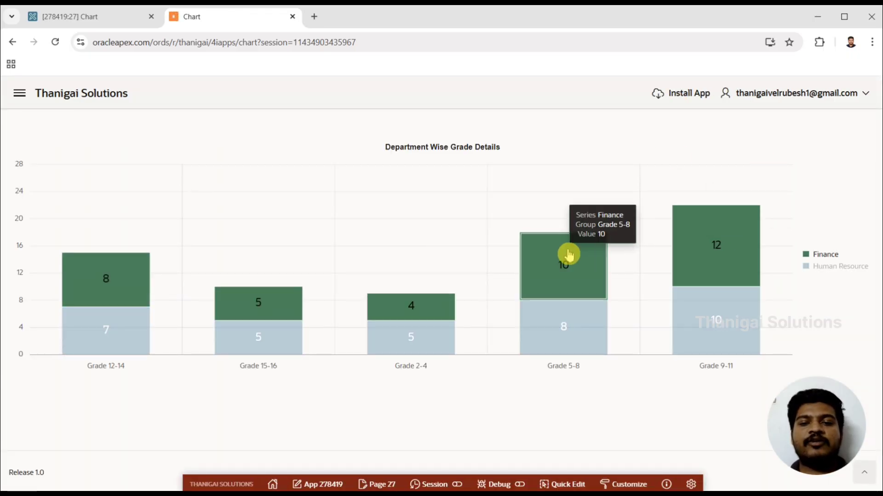
mouse_move(569, 317)
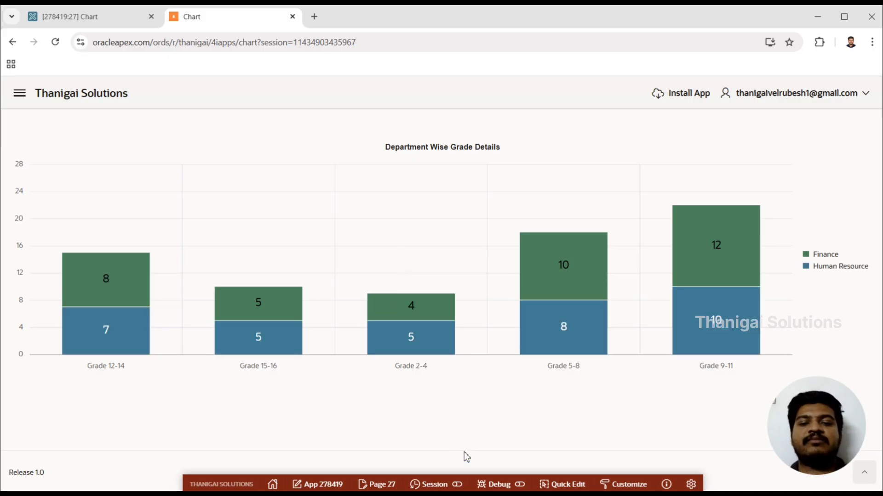
mouse_move(415, 312)
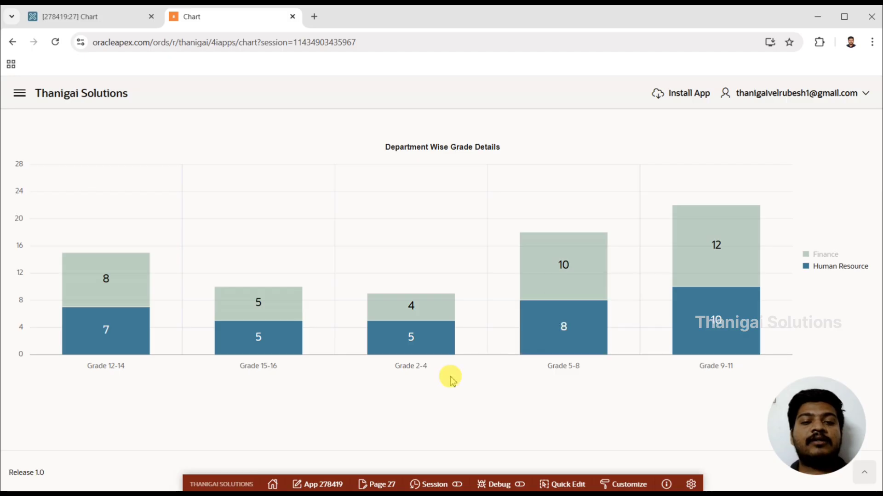
mouse_move(442, 334)
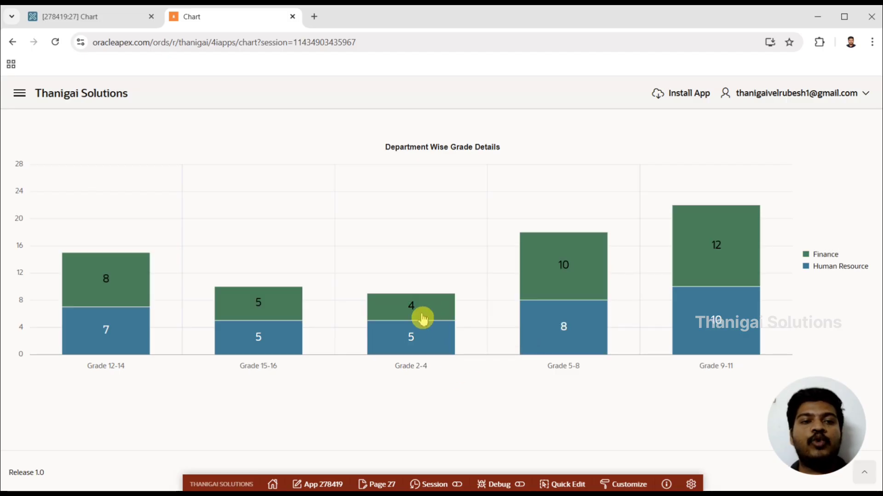
Step: Return to the page designer, set the Finance Department series' color to the dark yellow #beb206, and save and run the page
click(122, 23)
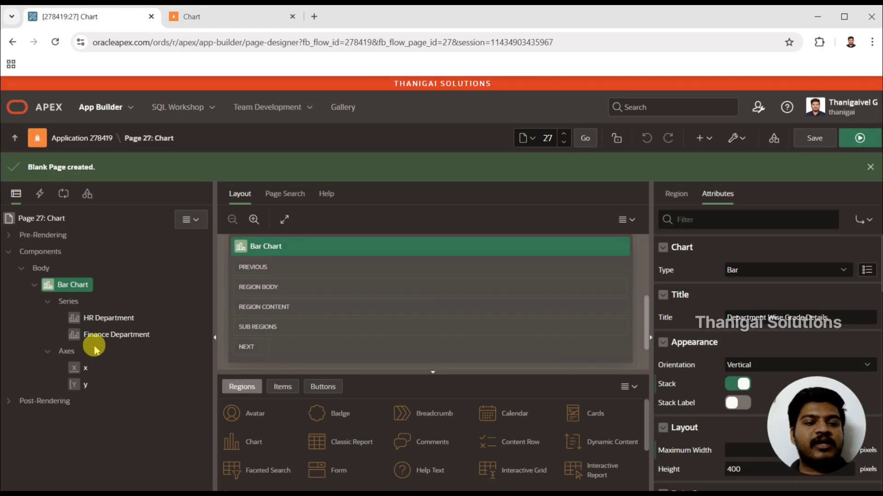
click(109, 334)
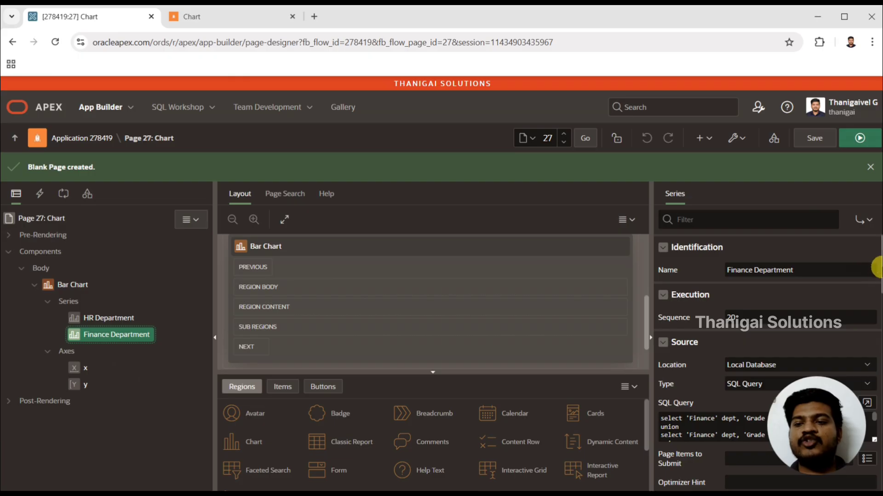
scroll(874, 270, down, 5)
scroll(766, 359, down, 4)
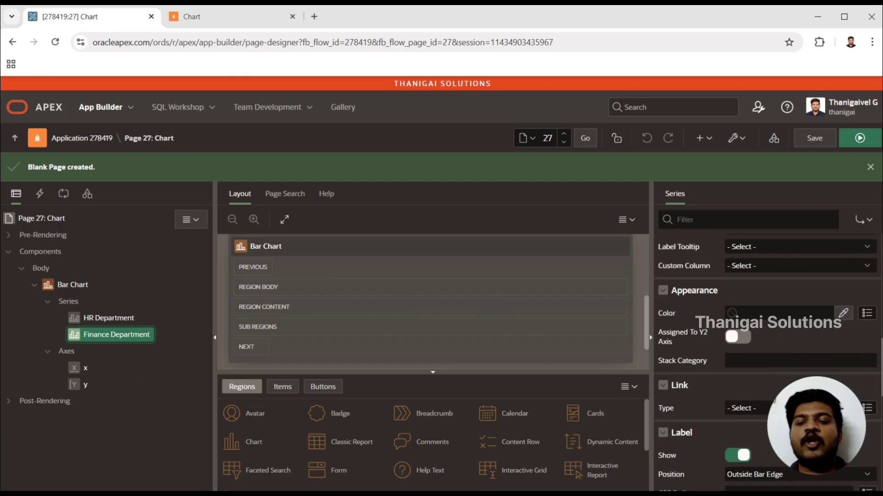
click(842, 317)
click(871, 226)
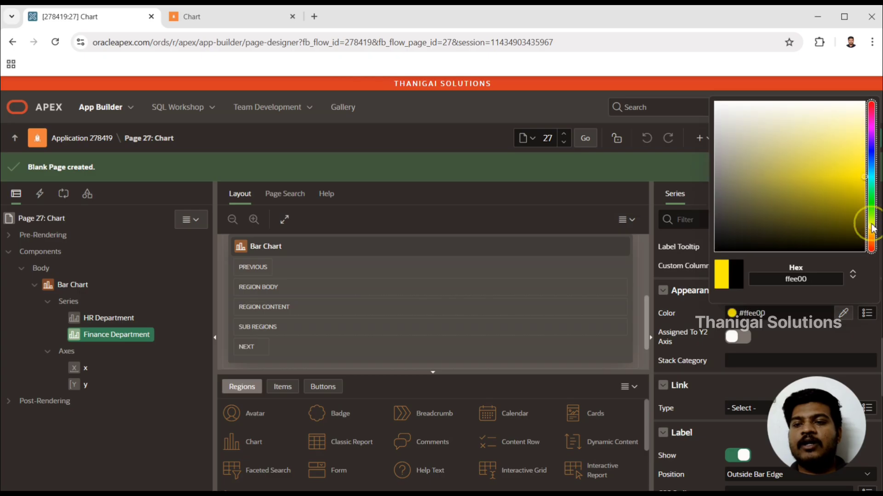
click(855, 194)
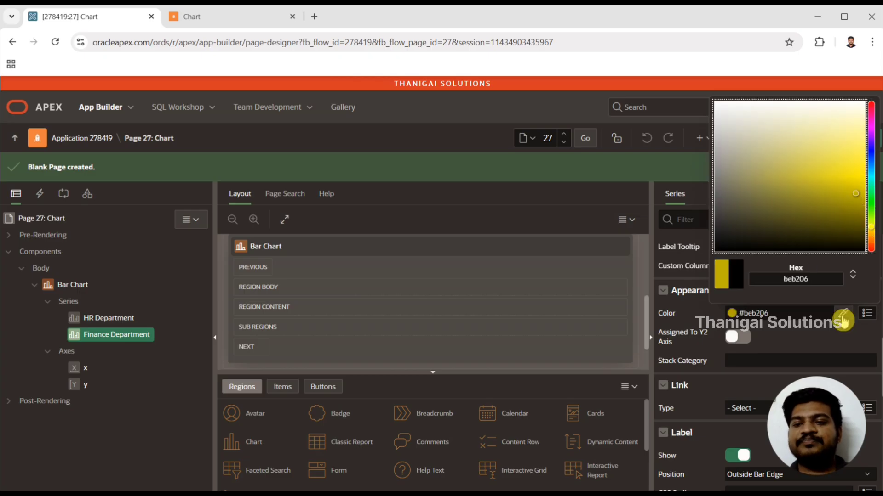
click(827, 348)
click(858, 139)
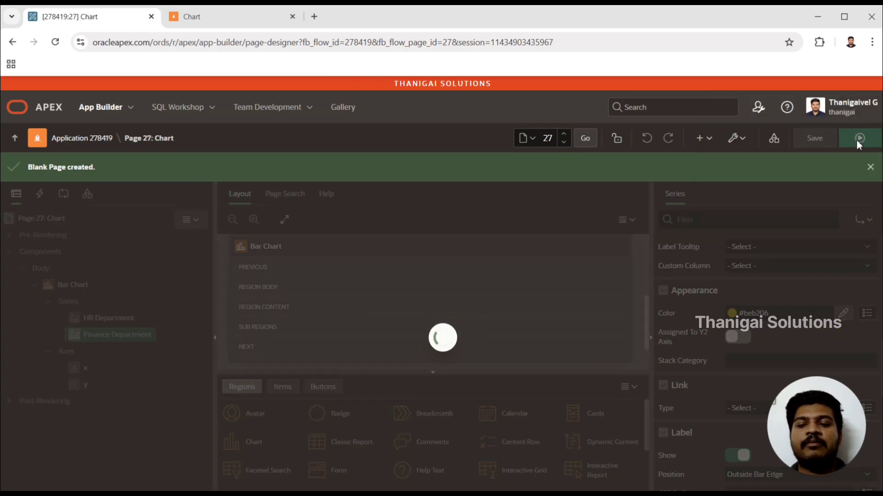